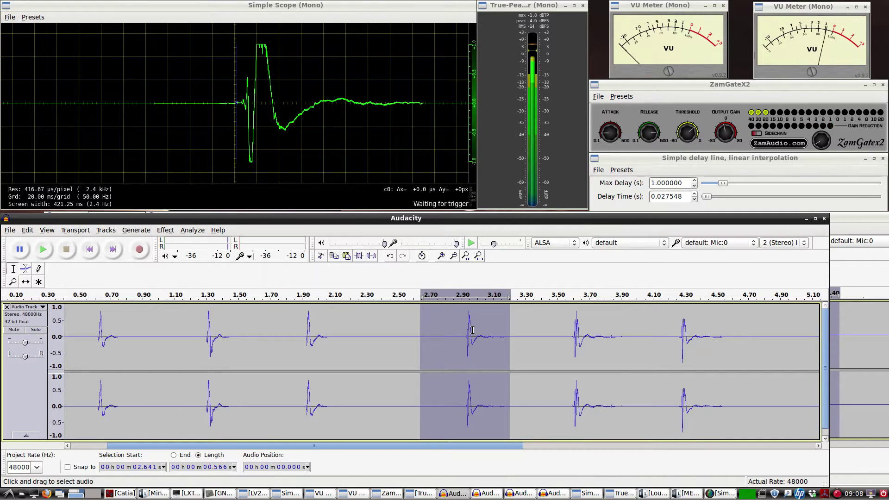
# Play the selected fourth pulse in the 48000 Hz track several times to view its waveform on the scope
pyautogui.click(43, 251)
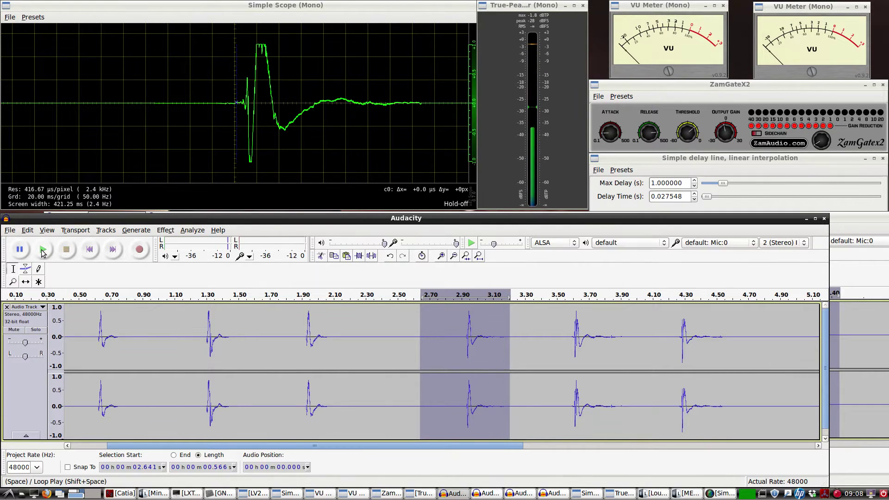
pyautogui.click(43, 250)
pyautogui.click(43, 251)
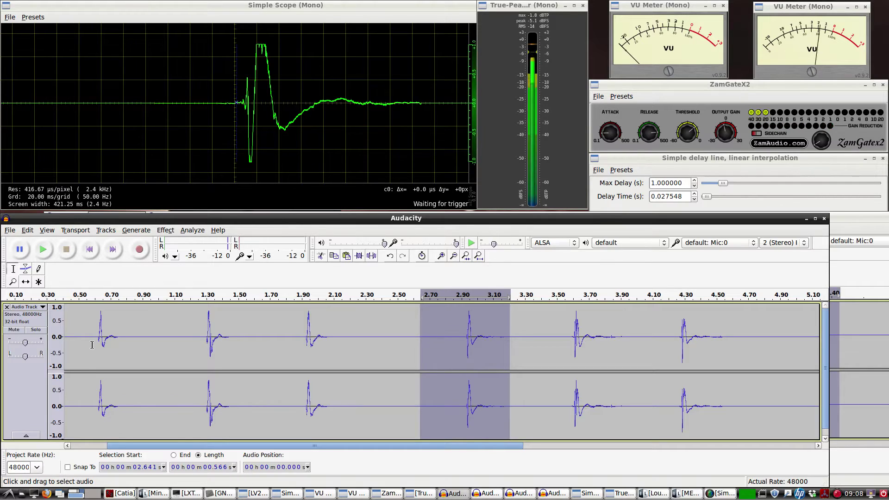
# Select the second pulse from about 1.048 s for 0.485 s and play it to view its waveform on the scope
pyautogui.moveTo(76, 345); pyautogui.dragTo(243, 342)
pyautogui.press('space')
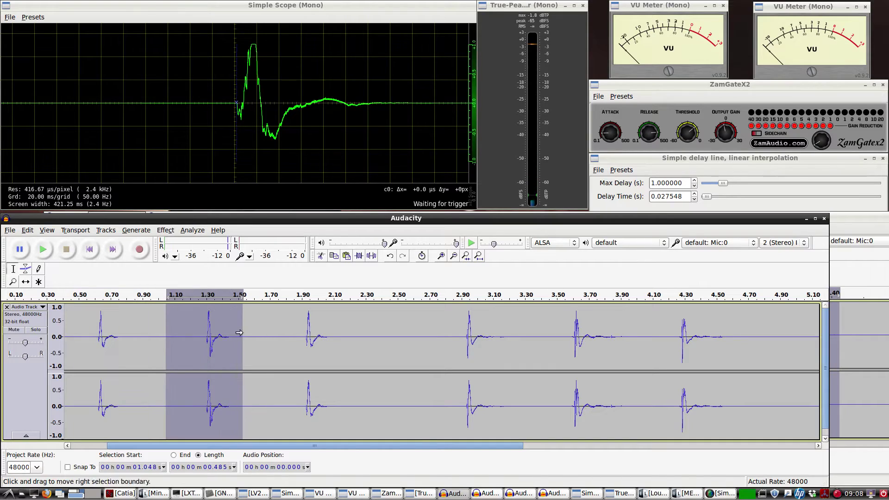
pyautogui.keyDown('shift'); pyautogui.click(44, 251); pyautogui.keyUp('shift')
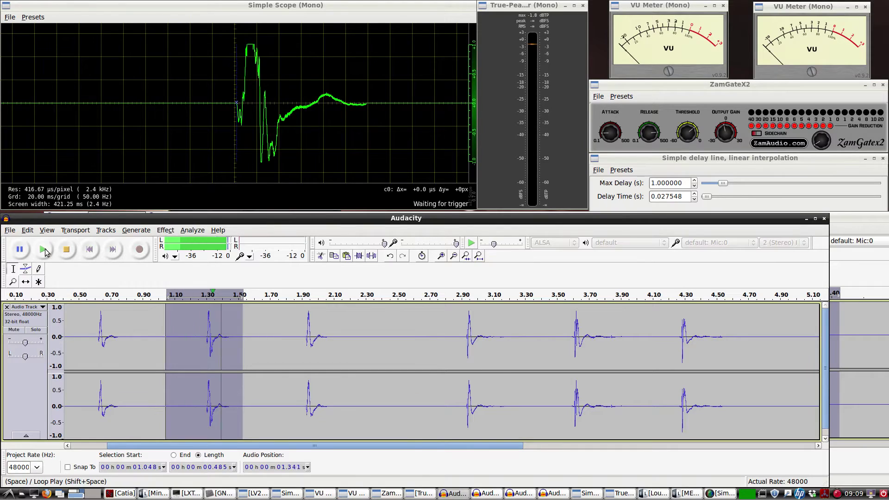
pyautogui.click(45, 251)
# Select the last three pulses from about 2.691 s for 2.011 s and play them twice
pyautogui.moveTo(428, 336); pyautogui.dragTo(742, 339)
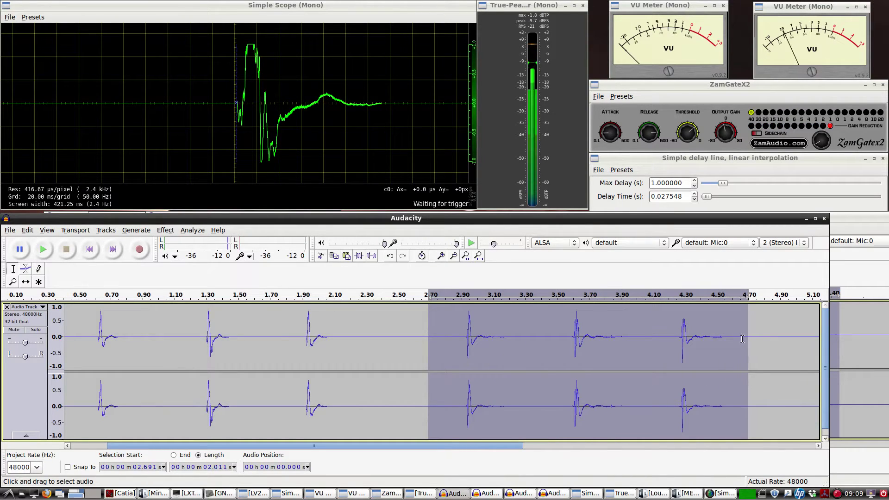
pyautogui.click(43, 253)
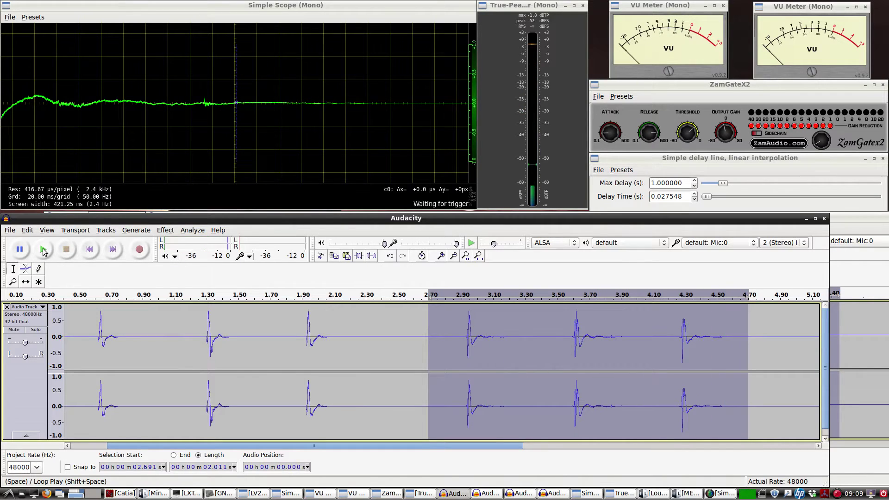
pyautogui.click(44, 250)
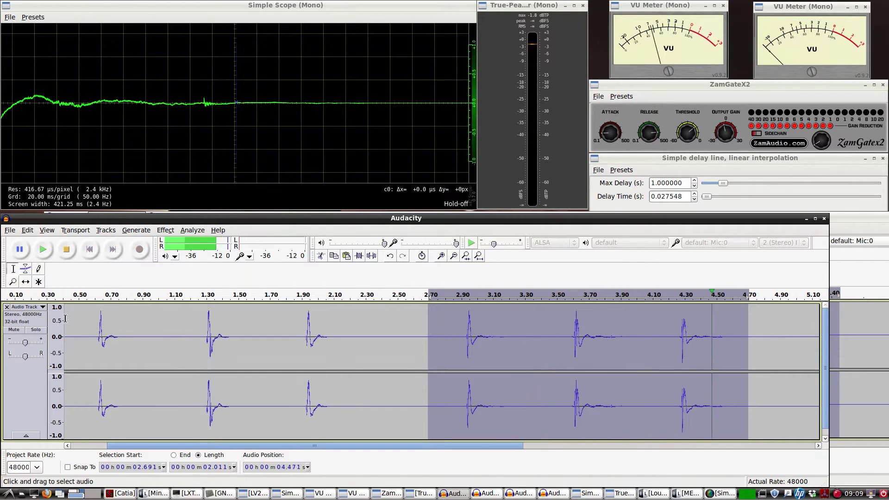
# Select the first three pulses from about 0.491 s for 1.89 s and play them twice
pyautogui.moveTo(77, 319); pyautogui.dragTo(377, 319)
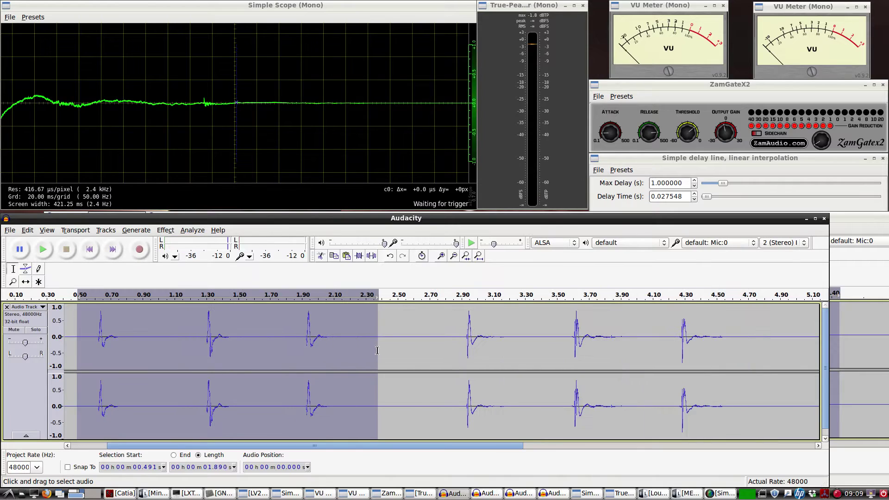
pyautogui.click(43, 250)
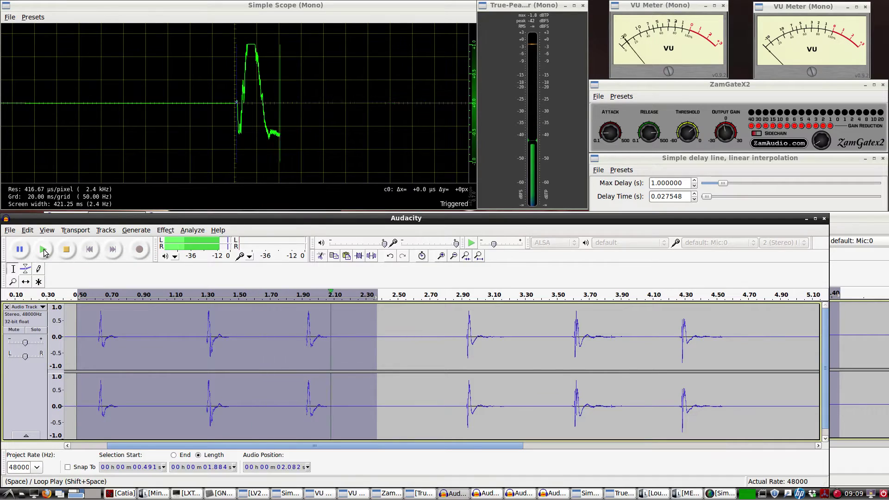
pyautogui.click(43, 250)
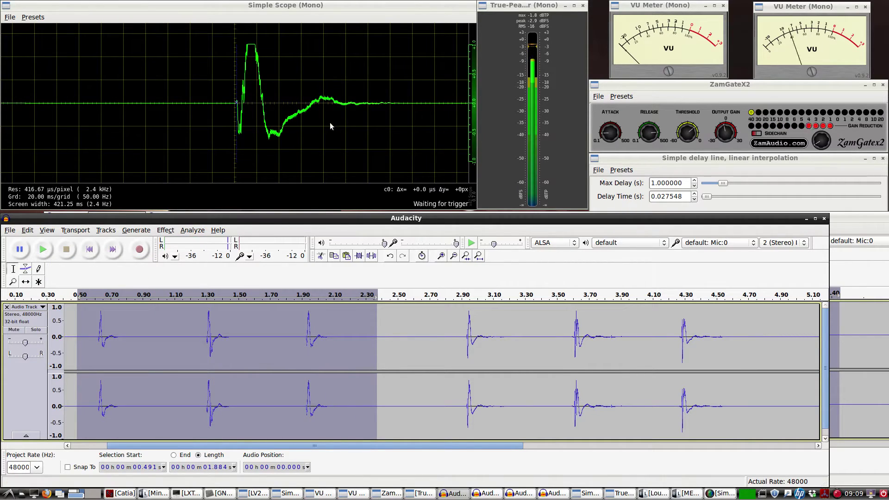
# Reselect the last three pulses from about 2.830 s for 1.863 s and play them twice for comparison
pyautogui.moveTo(452, 340); pyautogui.dragTo(747, 343)
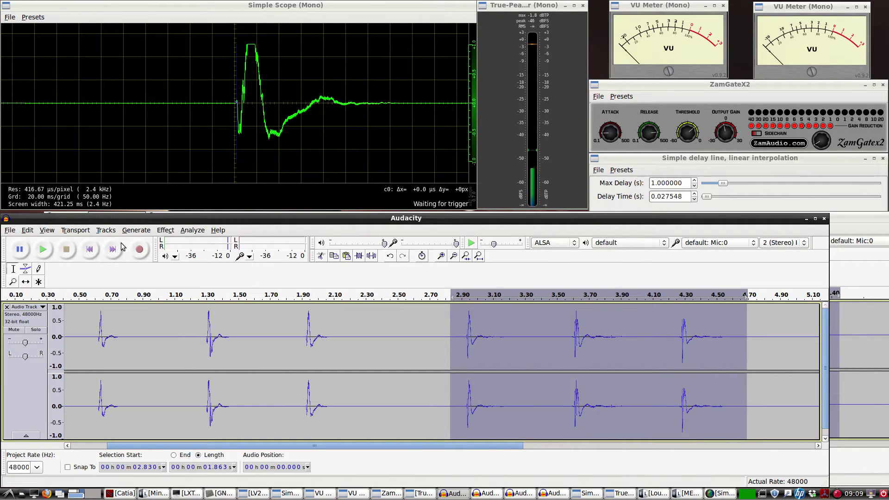
pyautogui.click(46, 251)
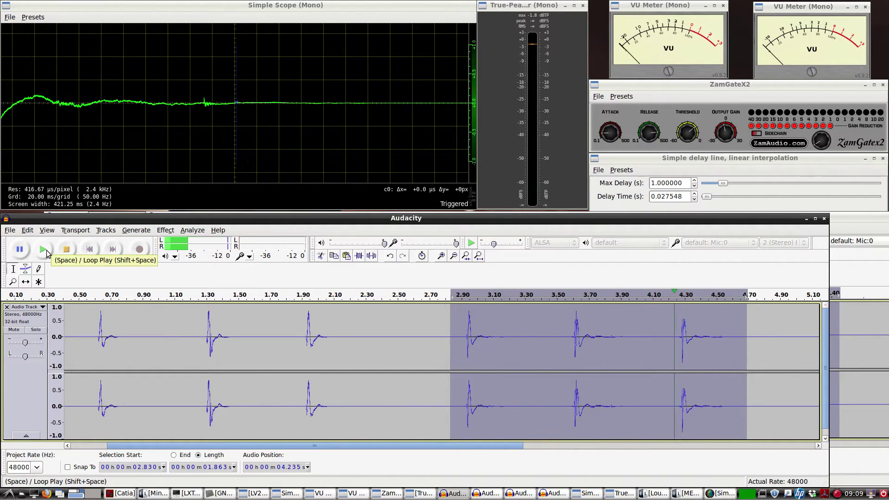
pyautogui.click(45, 251)
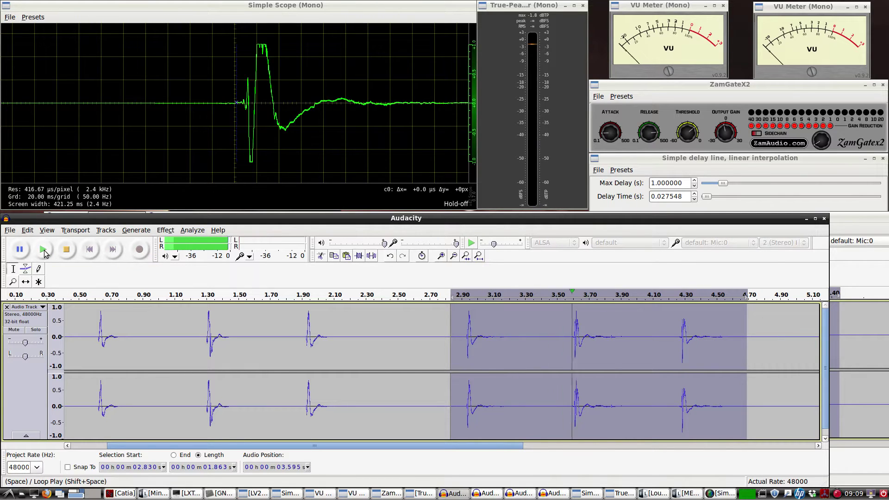
# Compare single pulses by selecting the fourth from about 2.923 s for 0.171 s and the first from about 0.586 s for 0.250 s
pyautogui.click(403, 345)
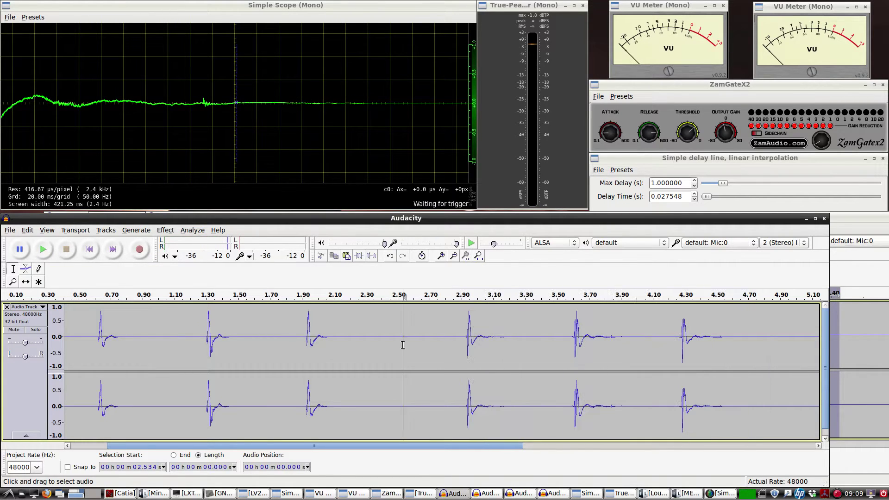
pyautogui.moveTo(403, 345); pyautogui.dragTo(405, 346)
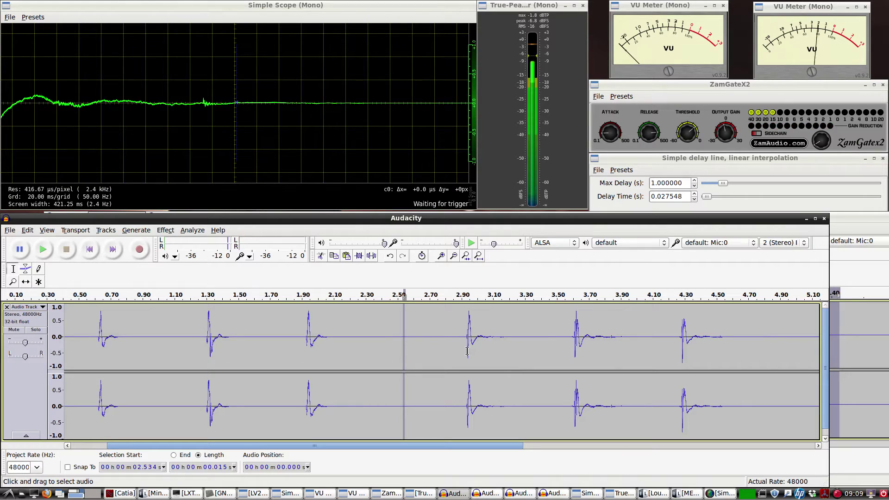
pyautogui.moveTo(465, 347); pyautogui.dragTo(495, 351)
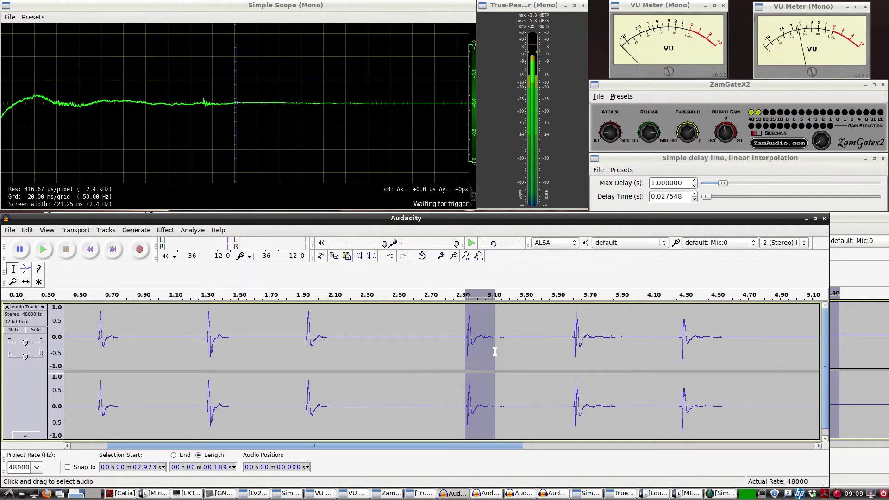
pyautogui.moveTo(495, 352); pyautogui.dragTo(492, 352)
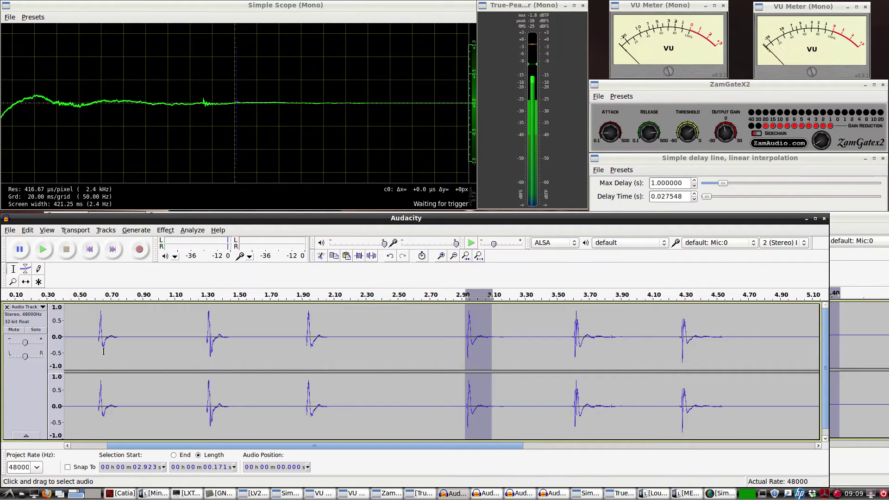
pyautogui.moveTo(93, 350); pyautogui.dragTo(132, 349)
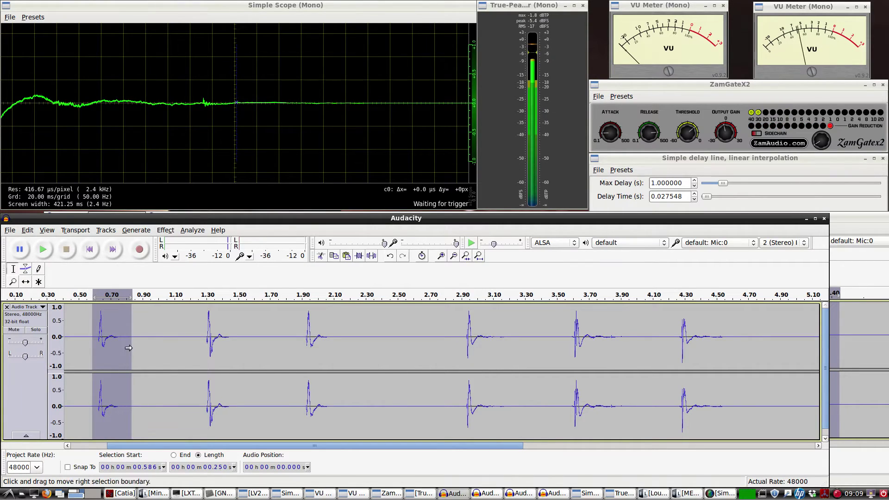
# Switch to Catia, move the USB_mic node up beneath the system capture node, and trace its routing through MiniHostModular to ZamGateX2
pyautogui.click(119, 493)
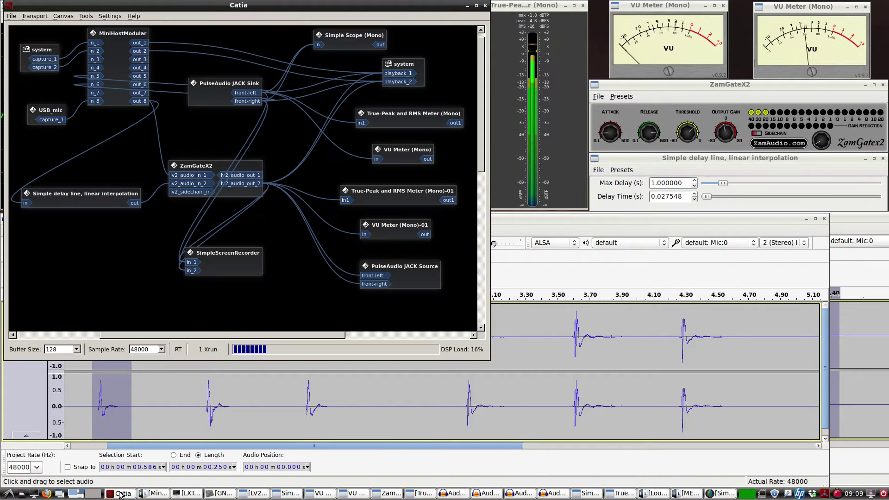
pyautogui.moveTo(48, 111); pyautogui.dragTo(42, 100)
pyautogui.click(114, 66)
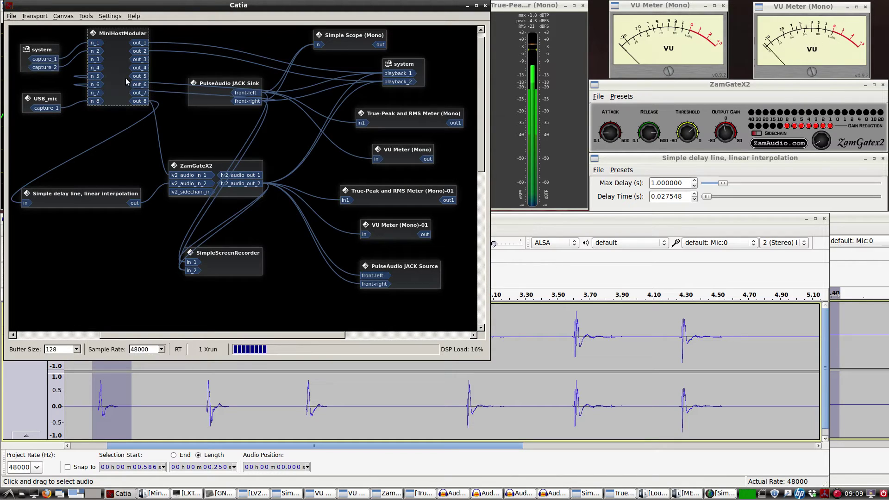
pyautogui.click(190, 163)
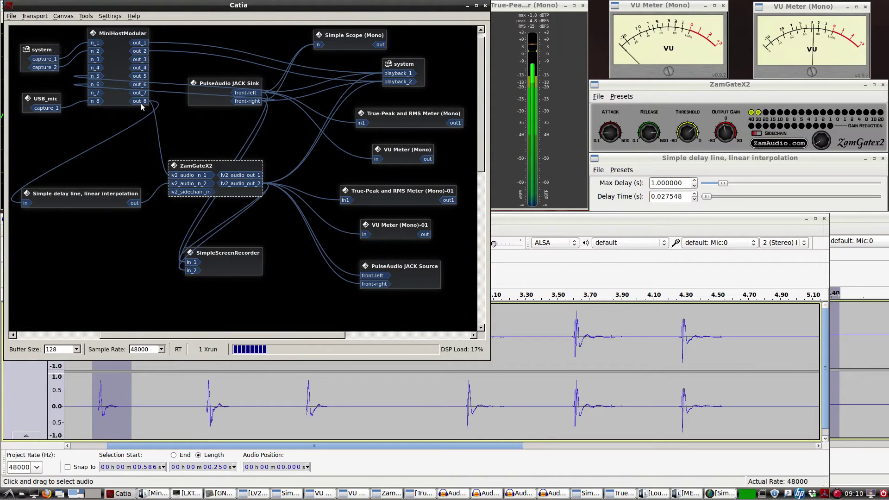
pyautogui.click(123, 101)
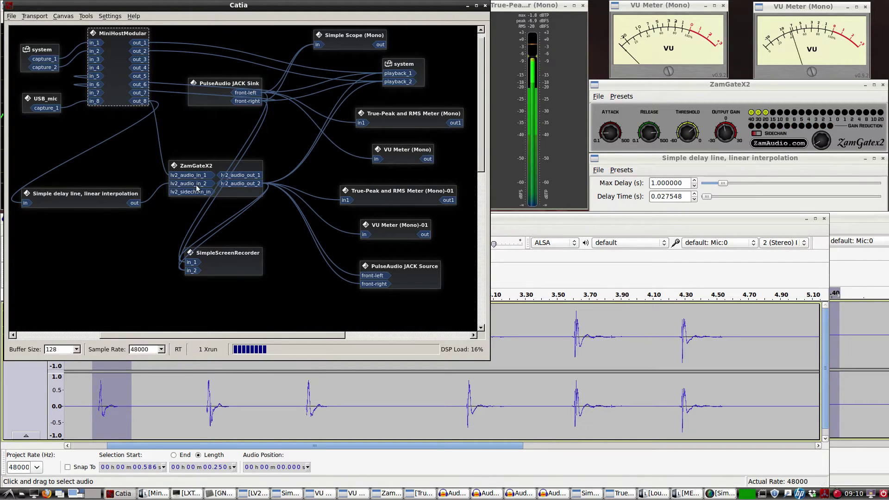
# Examine the ZamGateX2 output connections and the PulseAudio JACK Sink connections to the scope and meters, and put the Catia window away
pyautogui.click(244, 184)
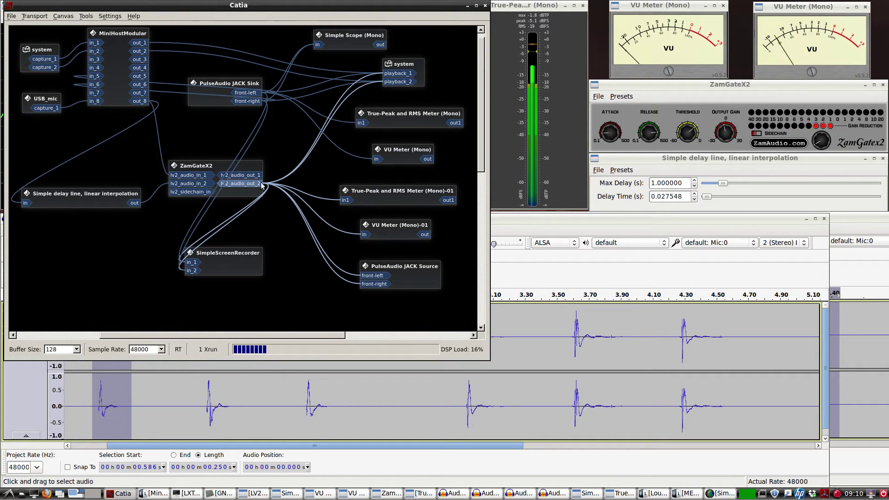
pyautogui.click(333, 167)
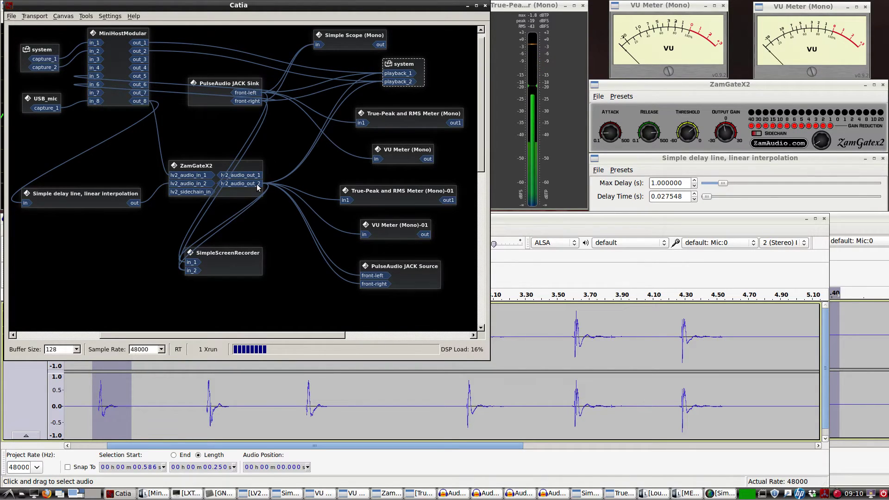
pyautogui.click(370, 195)
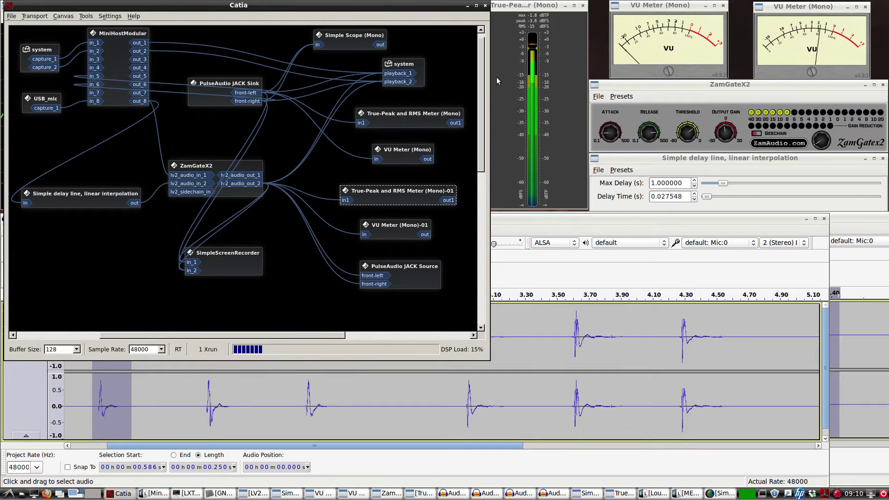
pyautogui.click(231, 261)
pyautogui.click(388, 230)
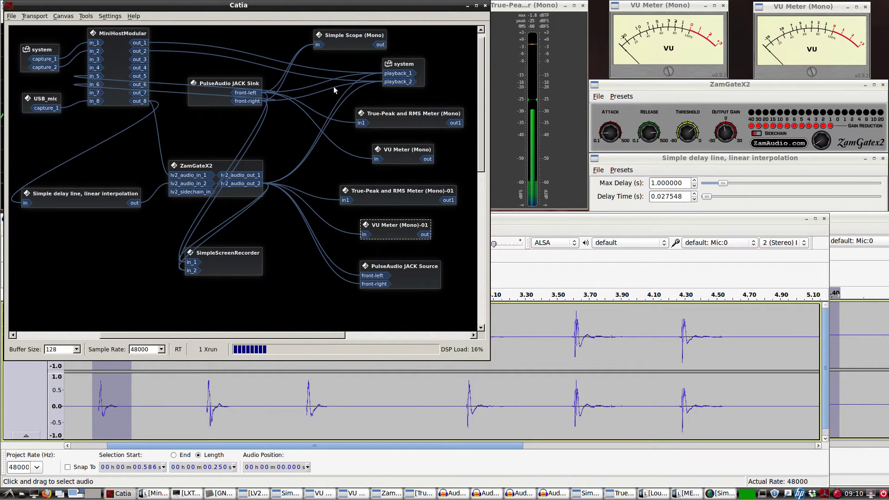
pyautogui.click(348, 43)
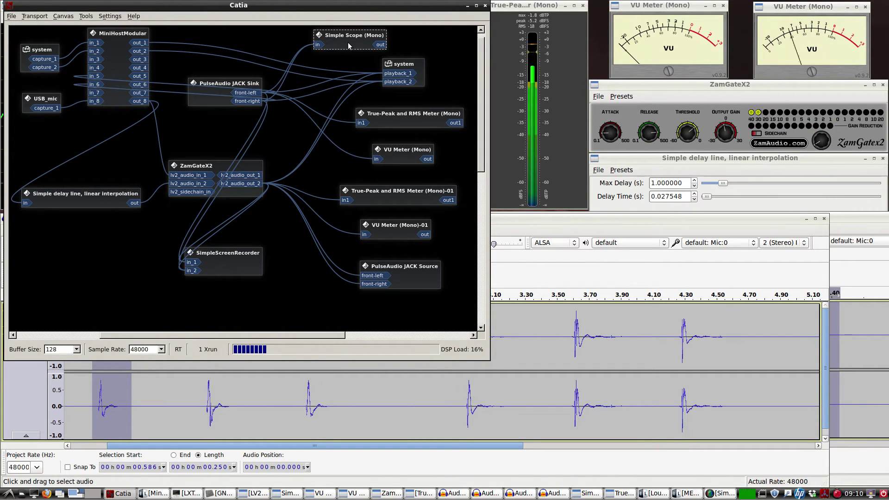
pyautogui.click(204, 100)
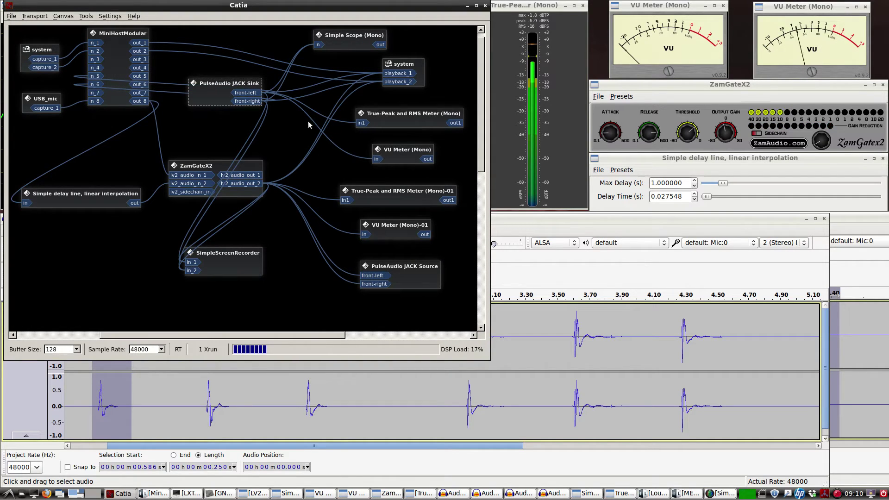
pyautogui.click(467, 6)
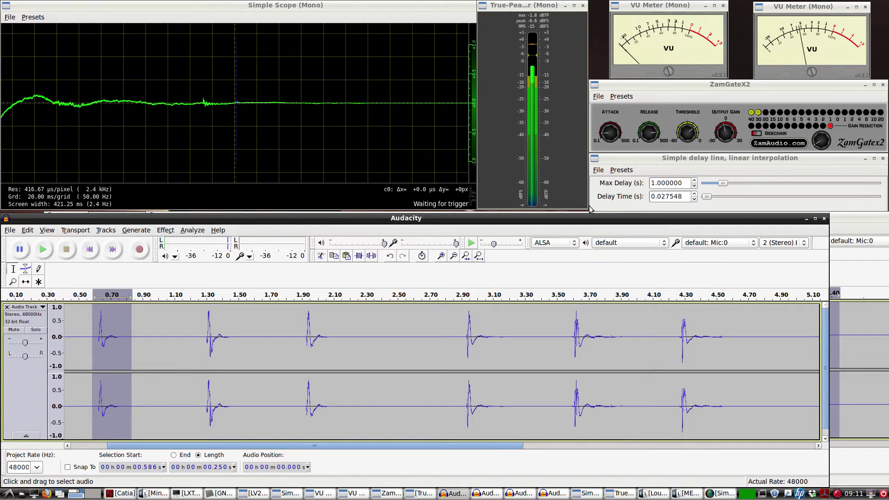
# Switch to the 44100 Hz Audacity project and play its selected burst near 6.5 s repeatedly to view it on the scope
pyautogui.click(485, 494)
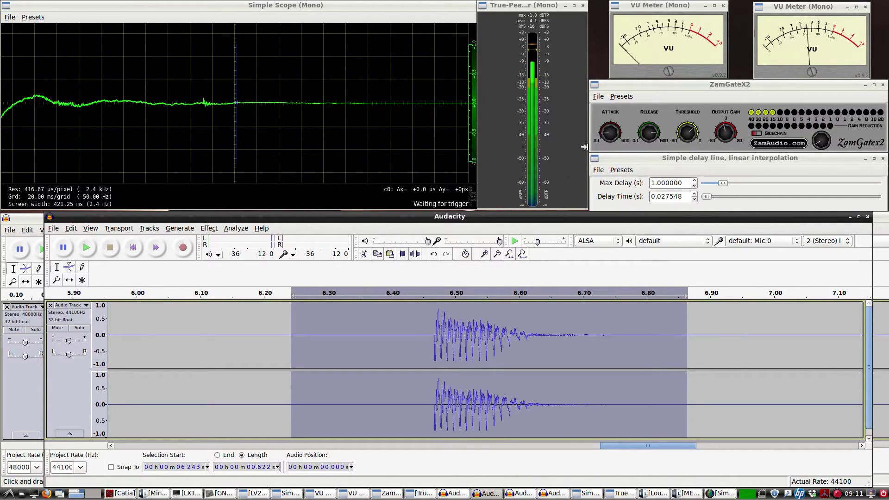
pyautogui.click(86, 248)
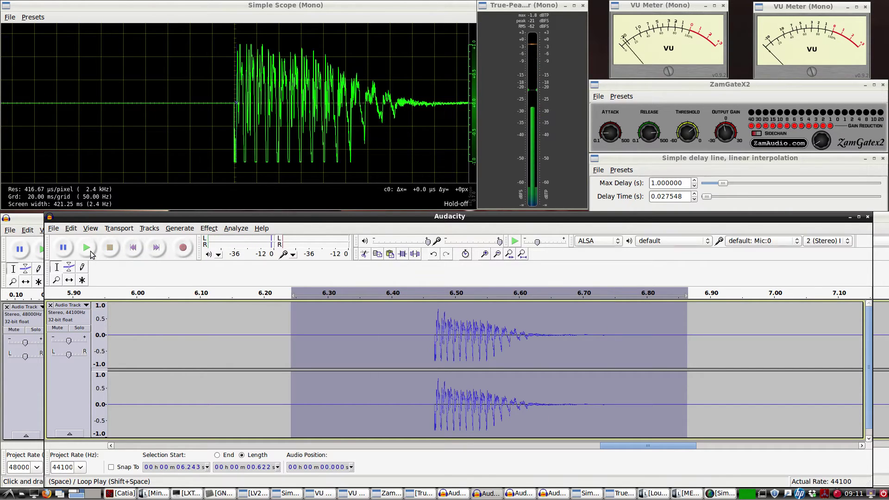
pyautogui.click(87, 249)
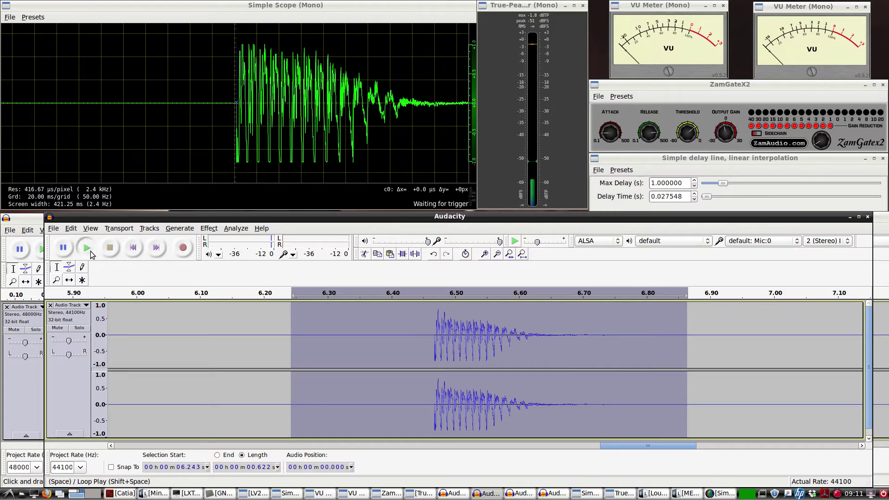
pyautogui.click(91, 253)
pyautogui.click(91, 254)
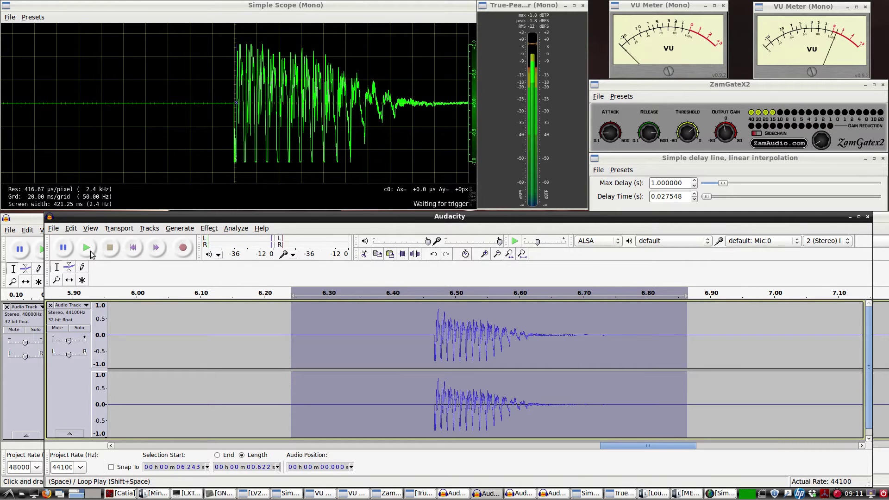
pyautogui.click(90, 254)
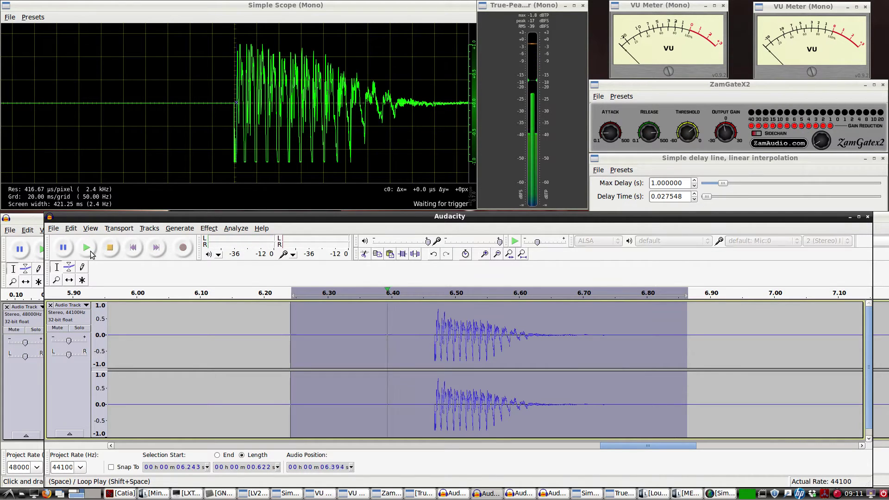
pyautogui.click(90, 254)
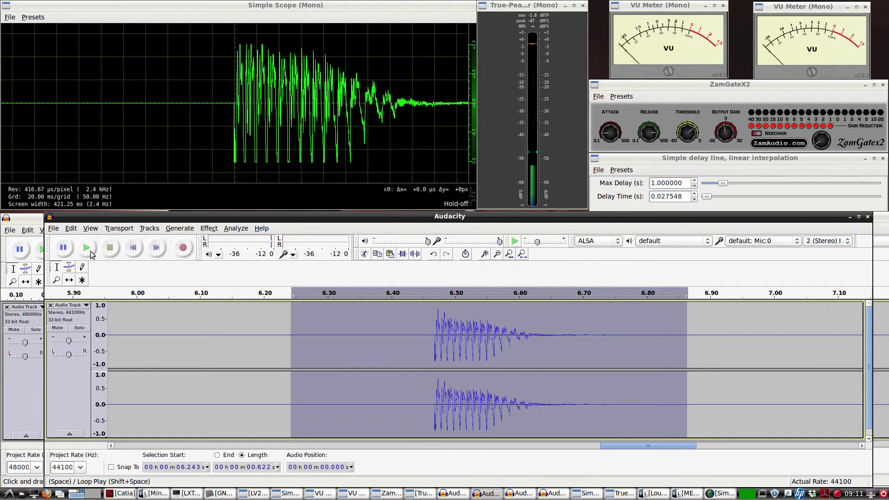
# Replay the burst near 6.5 s, and switch to the Audacity project with the burst near 6.0 s to play it repeatedly on the scope
pyautogui.click(91, 254)
pyautogui.click(90, 253)
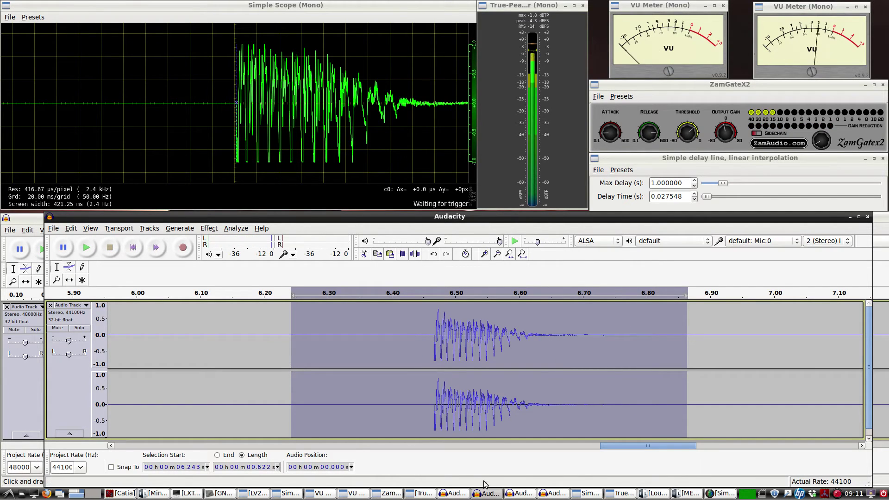
pyautogui.click(515, 493)
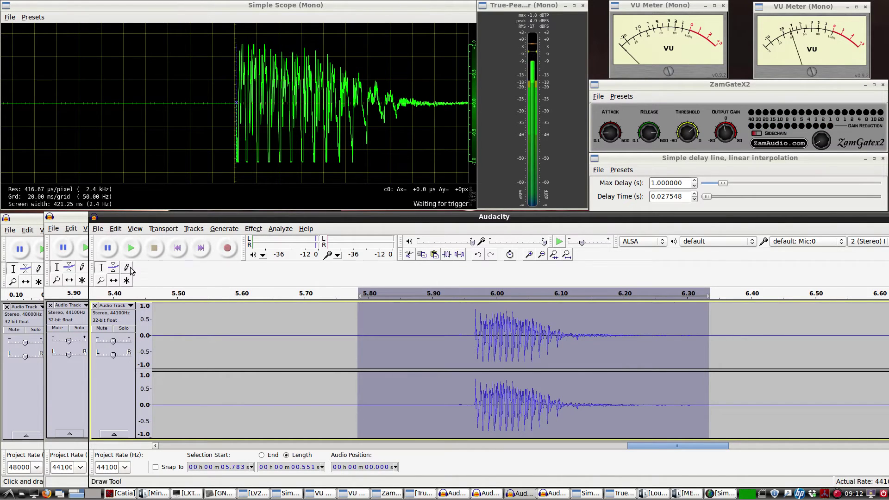
pyautogui.click(131, 253)
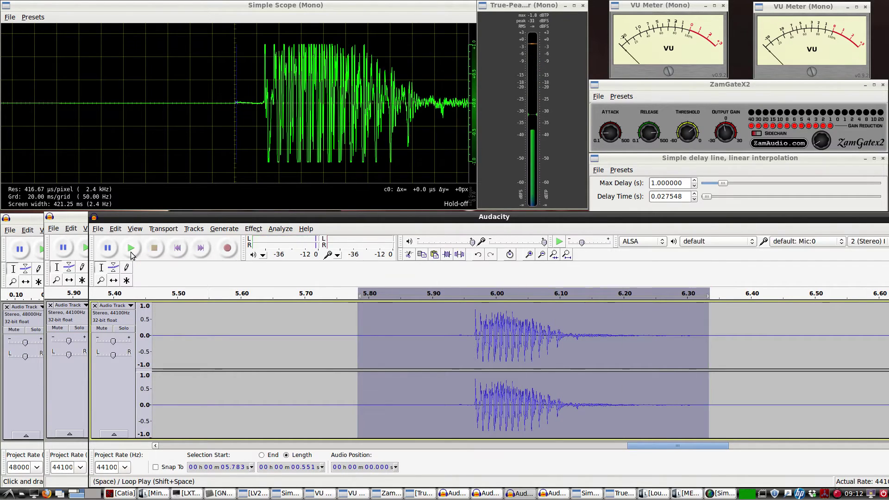
pyautogui.click(131, 249)
pyautogui.click(131, 249)
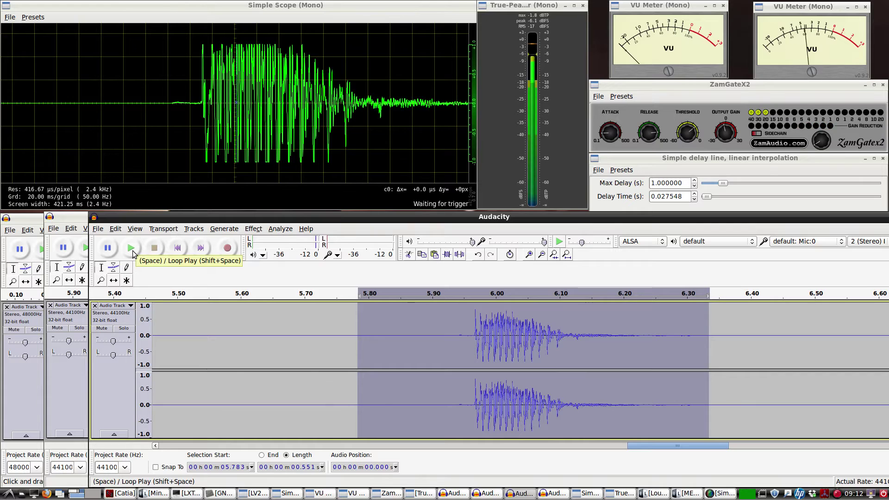
# Switch to the Audacity project with the burst near 2.8 s and play its selection to view it on the scope
pyautogui.click(513, 494)
pyautogui.click(515, 494)
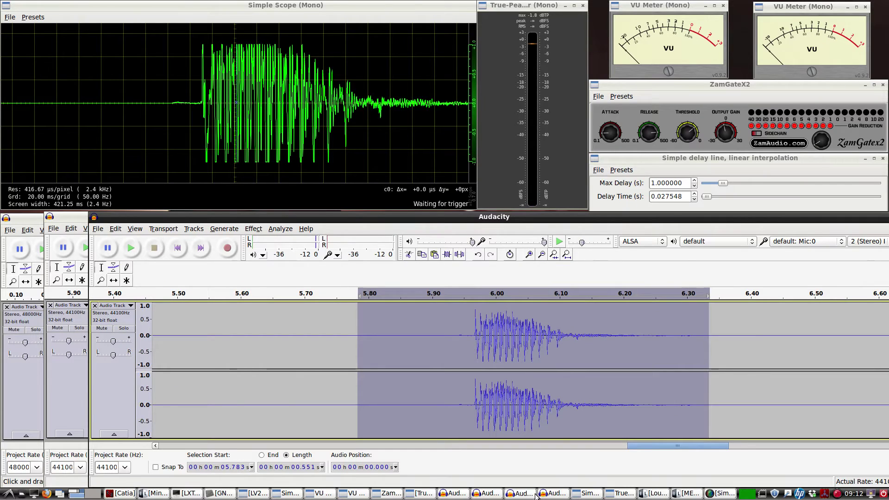
pyautogui.click(544, 494)
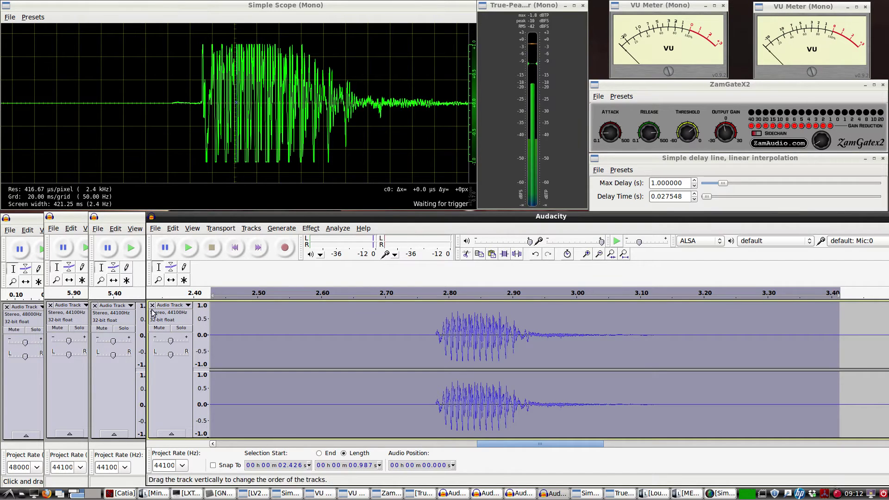
pyautogui.click(189, 247)
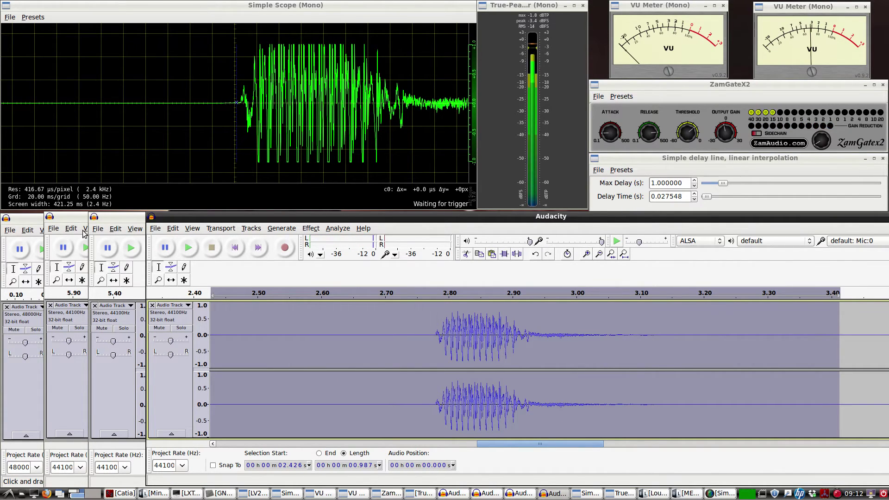
# Compare the bursts on the scope by replaying the one near 6.5 s and the one near 2.8 s from their Audacity projects
pyautogui.click(74, 218)
pyautogui.click(87, 249)
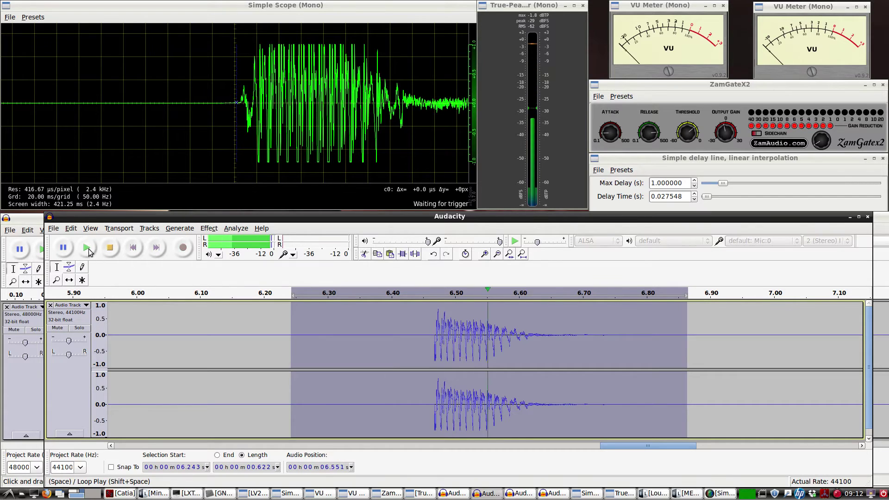
pyautogui.click(89, 250)
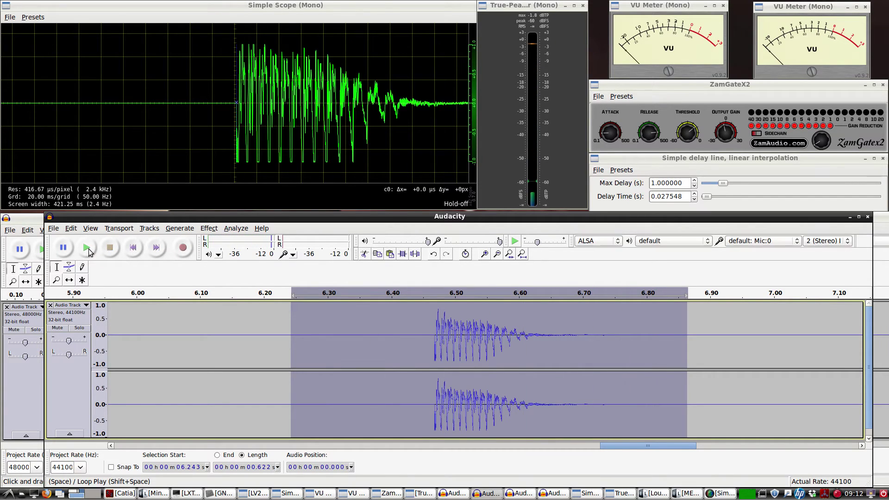
pyautogui.click(554, 493)
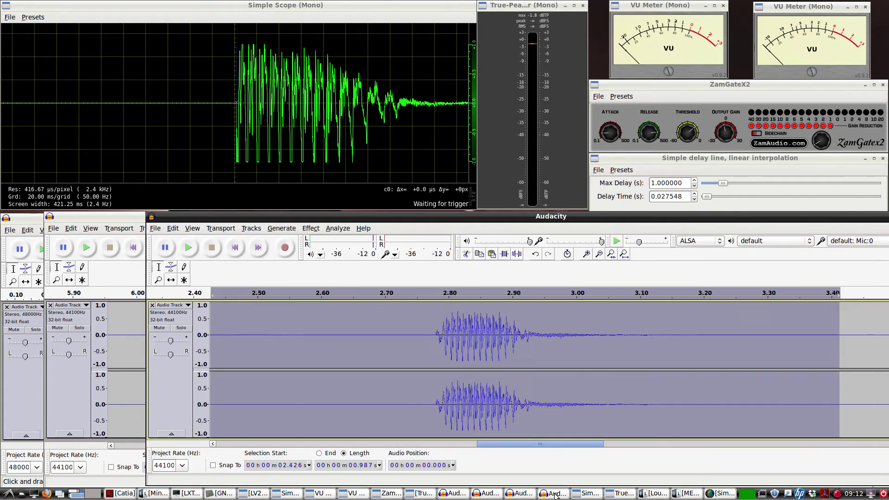
pyautogui.click(190, 249)
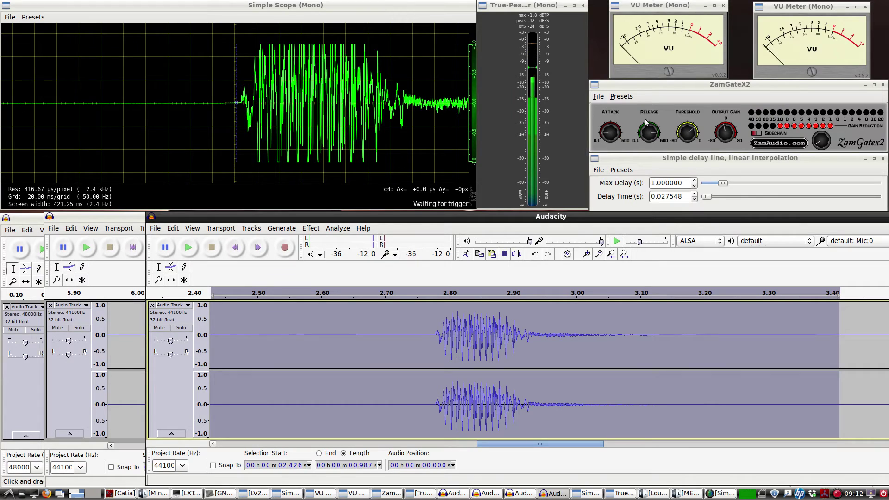
# Switch to the 48000 Hz Audacity project, select the first pulse from about 0.443 s for 0.483 s, and play it
pyautogui.click(621, 85)
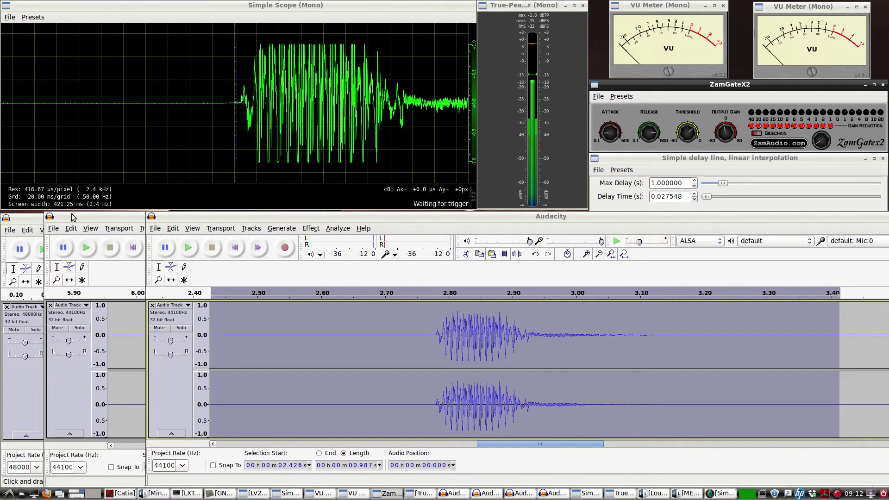
pyautogui.click(34, 222)
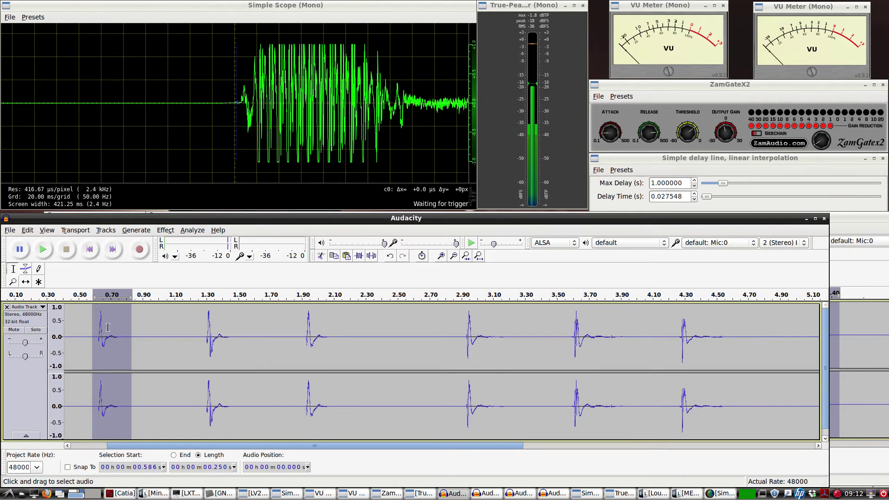
pyautogui.click(99, 343)
pyautogui.click(440, 256)
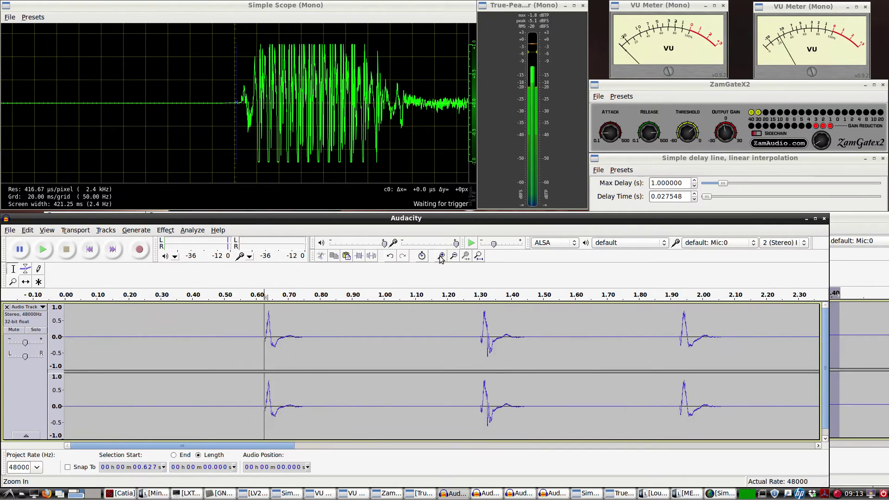
pyautogui.click(441, 256)
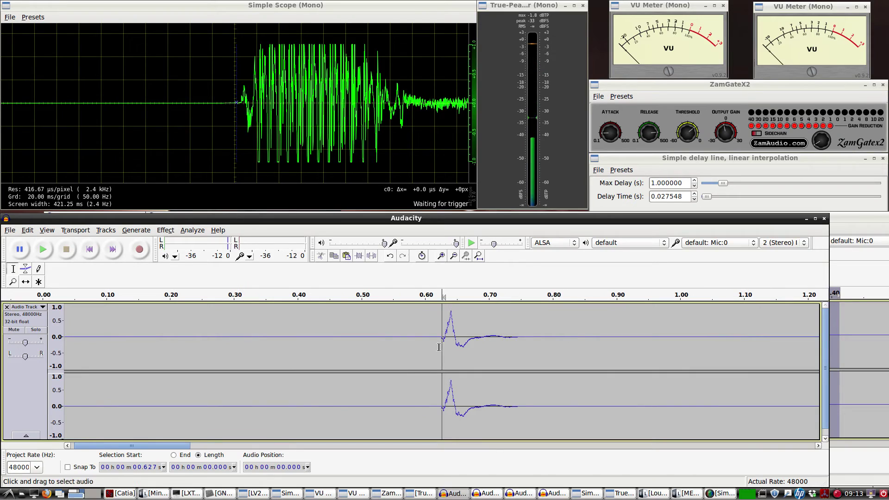
pyautogui.moveTo(443, 340); pyautogui.dragTo(517, 355)
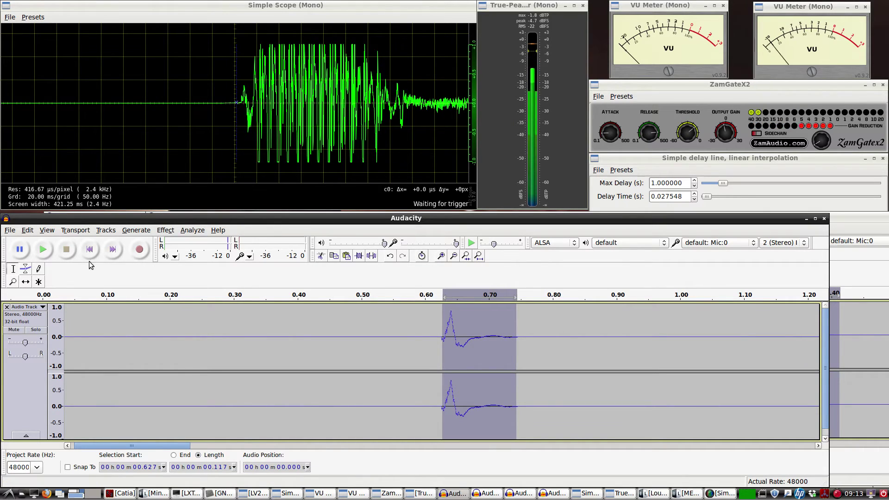
pyautogui.moveTo(325, 345); pyautogui.dragTo(633, 348)
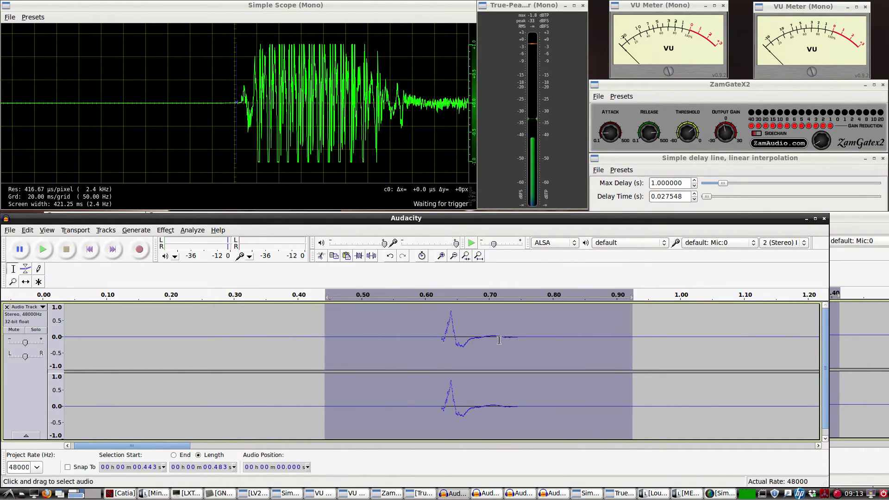
pyautogui.click(47, 254)
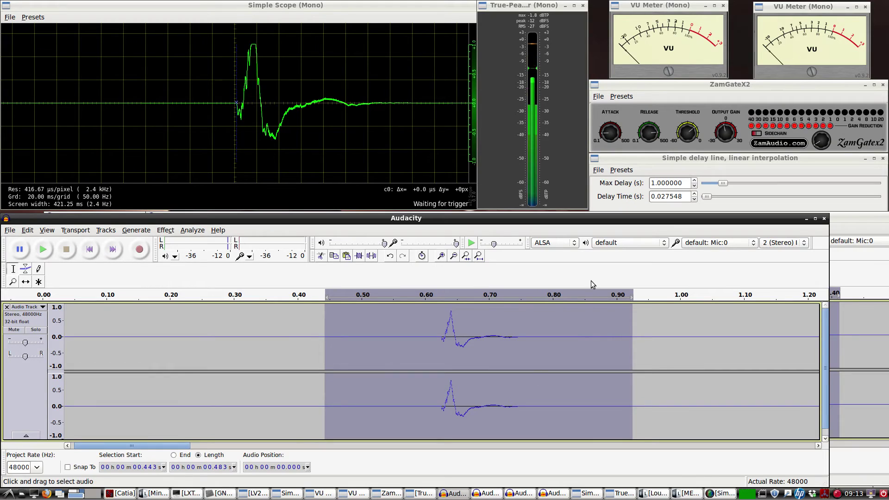
# Select the fifth pulse from about 3.300 s for 0.737 s and play it to view it on the scope
pyautogui.click(453, 257)
pyautogui.click(454, 258)
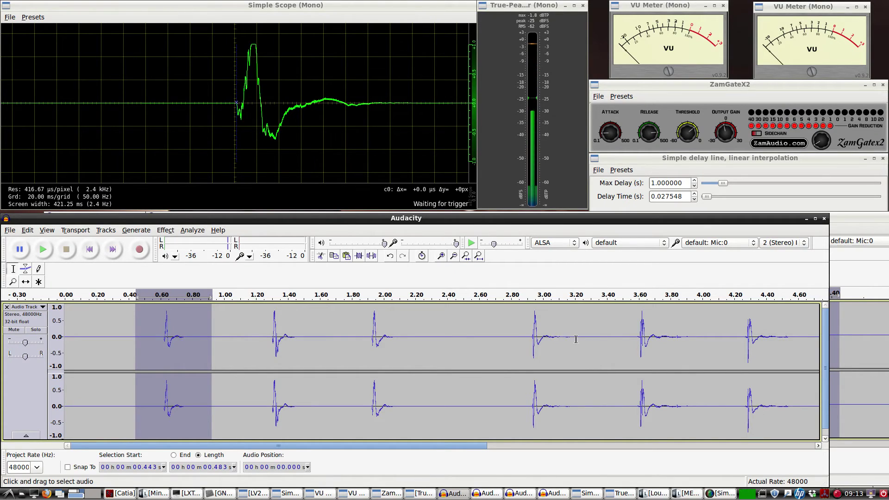
pyautogui.moveTo(591, 340); pyautogui.dragTo(708, 341)
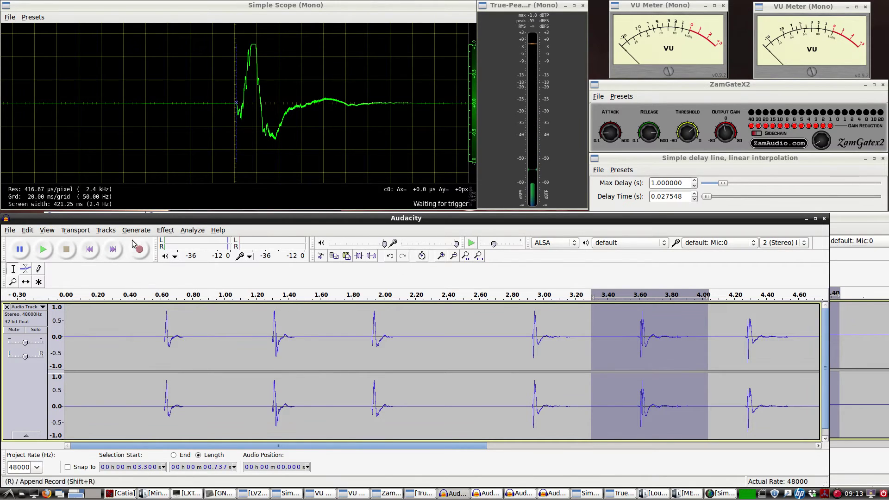
pyautogui.click(44, 250)
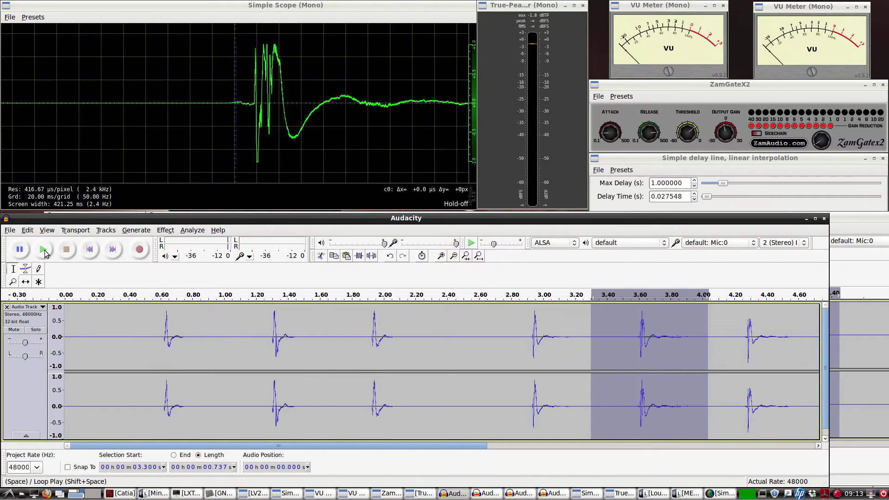
# Select the fourth pulse from about 2.711 s for 0.610 s and play it repeatedly on the scope
pyautogui.moveTo(499, 340); pyautogui.dragTo(595, 340)
pyautogui.click(45, 250)
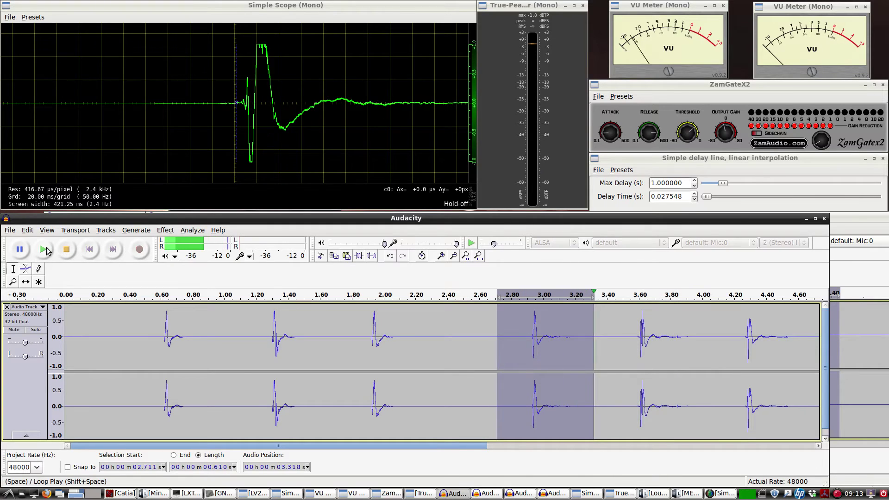
pyautogui.click(46, 250)
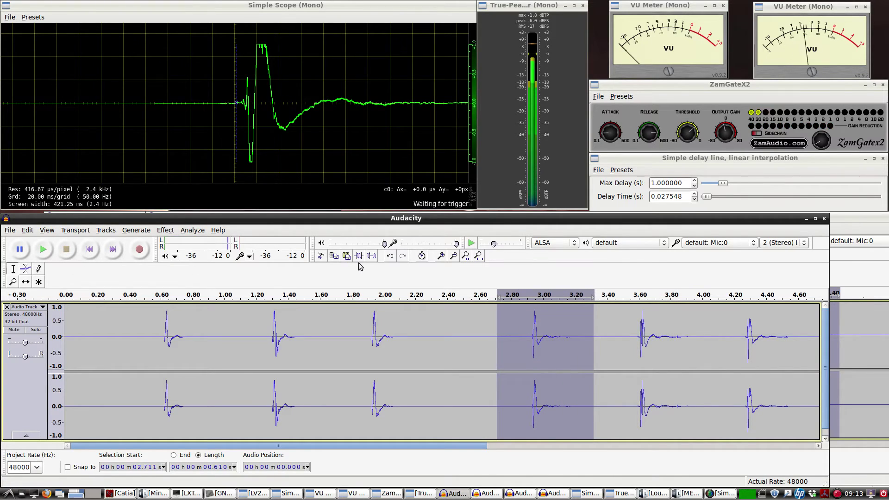
# Inspect the fourth pulse closely by selecting its main waveform from about 2.932 s for 0.071 s
pyautogui.click(441, 256)
pyautogui.click(441, 256)
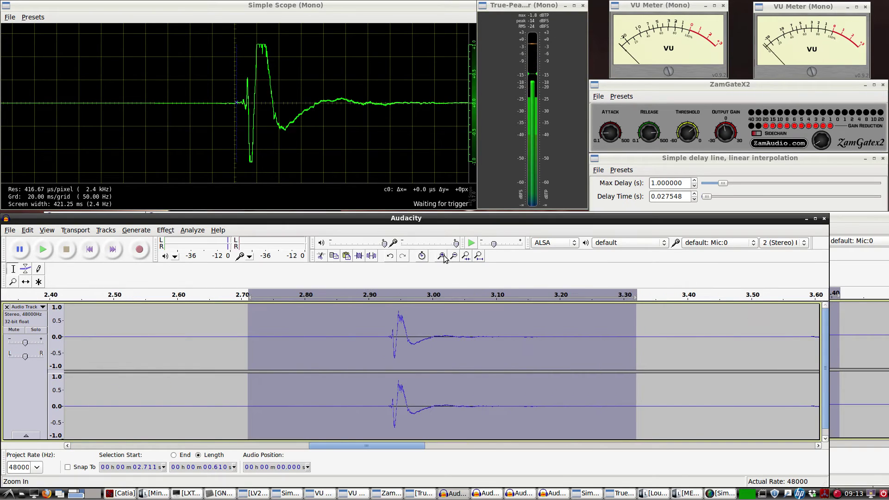
pyautogui.click(441, 256)
pyautogui.moveTo(334, 346); pyautogui.dragTo(425, 356)
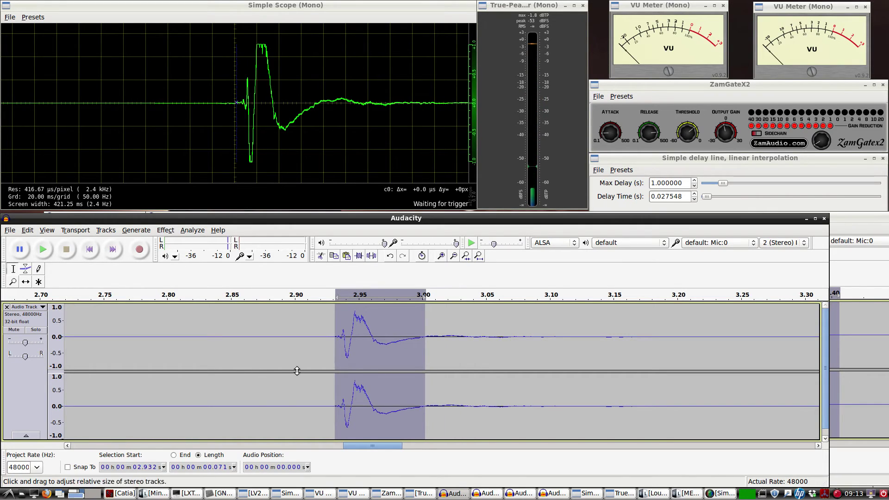
# Compare pulse lengths by selecting the second pulse from about 1.302 s for 0.058 s and the fourth from about 2.937 s for 0.063 s
pyautogui.moveTo(365, 448); pyautogui.dragTo(214, 454)
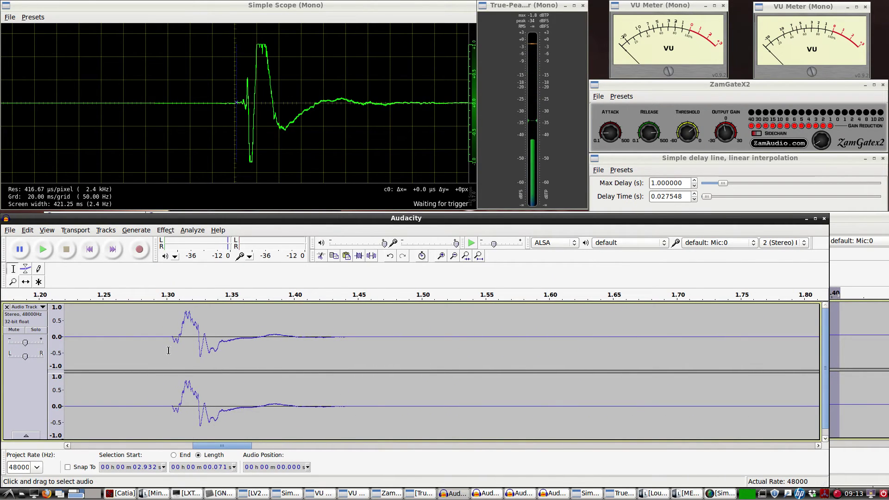
pyautogui.moveTo(170, 355); pyautogui.dragTo(242, 354)
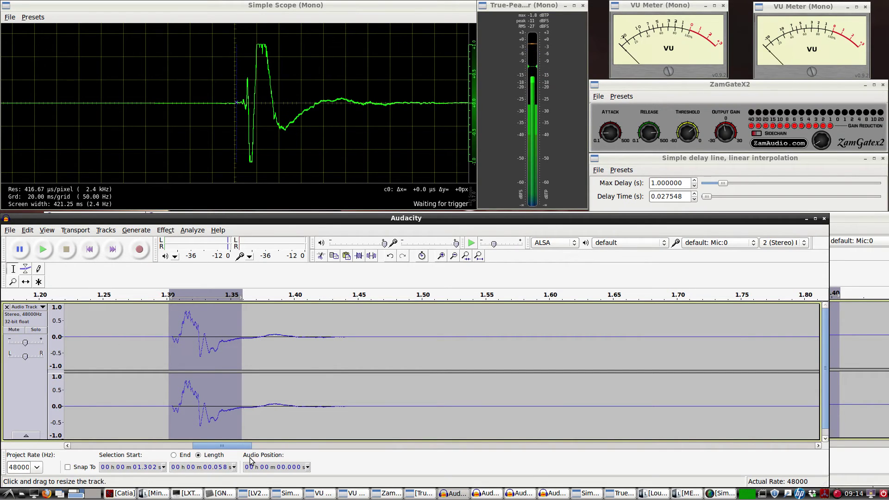
pyautogui.moveTo(240, 447); pyautogui.dragTo(393, 452)
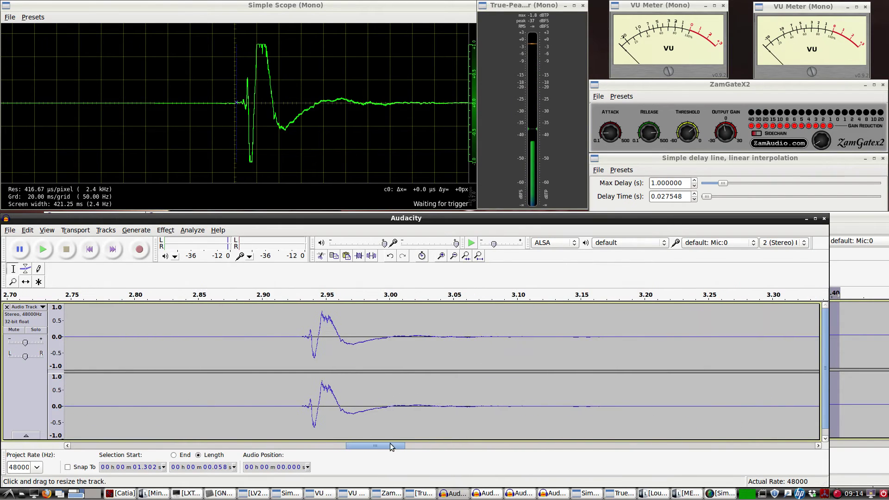
pyautogui.moveTo(309, 341); pyautogui.dragTo(389, 361)
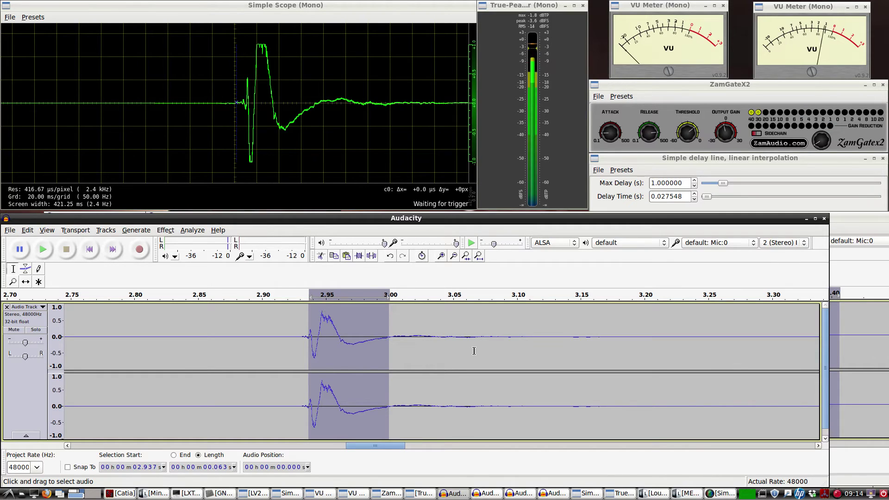
# Look at the second pulse again, and select the initial dip of the fourth pulse from about 2.932 s for 0.012 s
pyautogui.moveTo(383, 445); pyautogui.dragTo(224, 447)
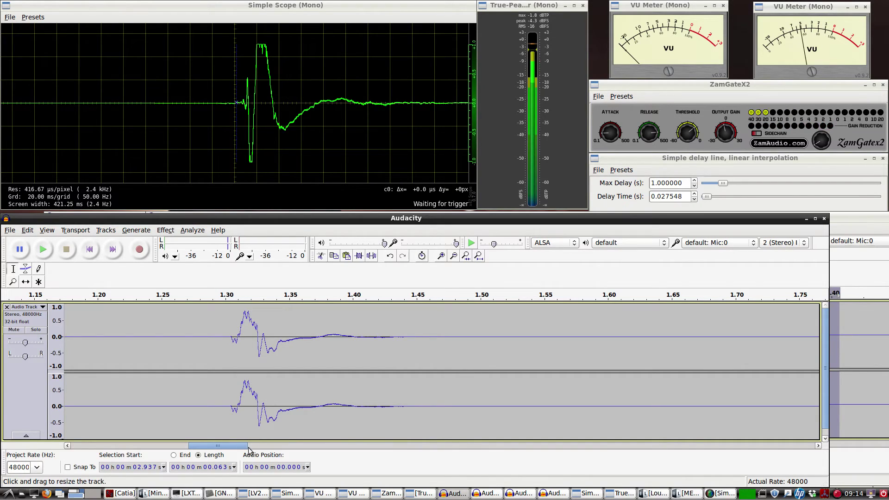
pyautogui.moveTo(249, 446); pyautogui.dragTo(402, 452)
pyautogui.click(293, 351)
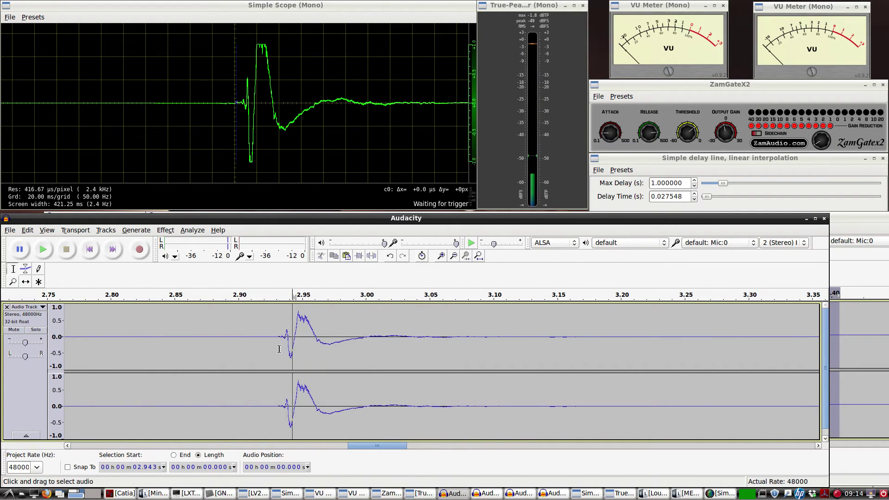
pyautogui.moveTo(279, 345); pyautogui.dragTo(289, 333)
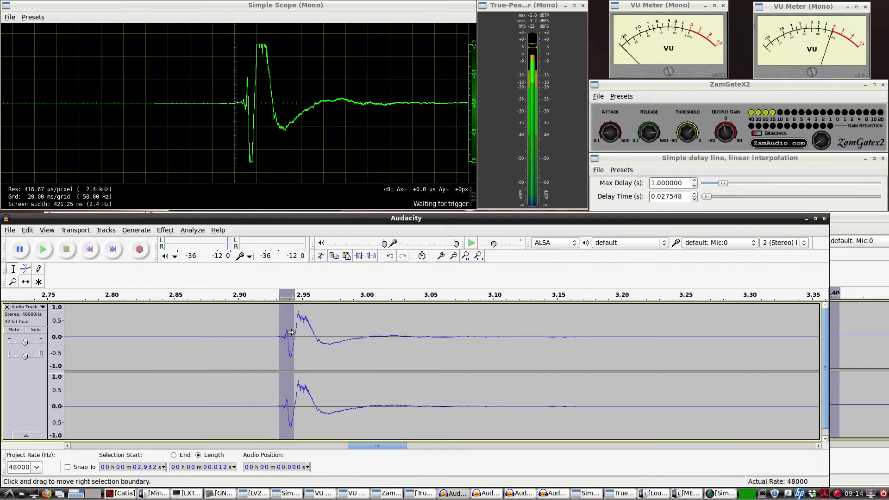
# Minimise the 48000 Hz Audacity project, switch to MiniHostModular, and move the MEqualizer and LoudMax windows apart to expose the plugin routing
pyautogui.click(804, 220)
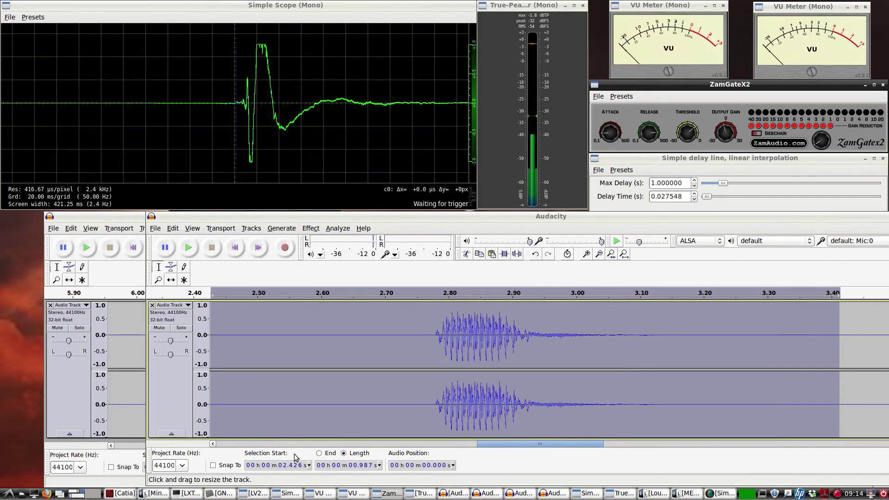
pyautogui.click(156, 494)
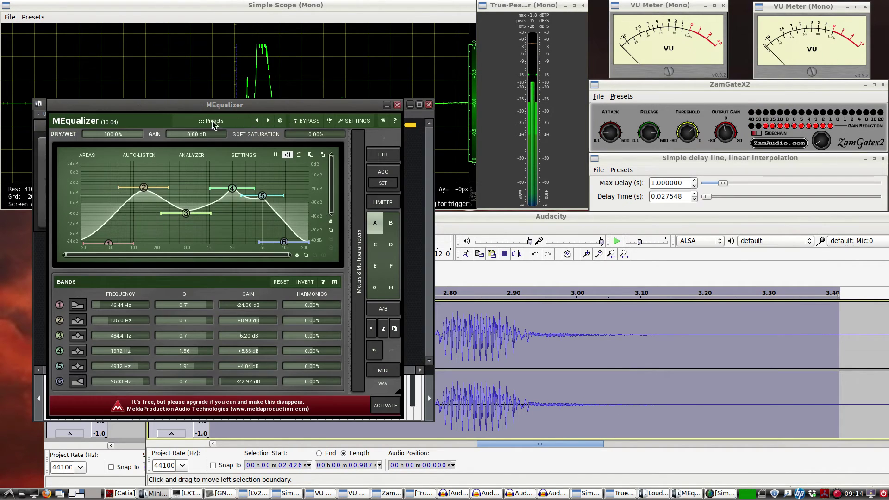
pyautogui.moveTo(196, 107); pyautogui.dragTo(597, 106)
pyautogui.moveTo(129, 127); pyautogui.dragTo(198, 127)
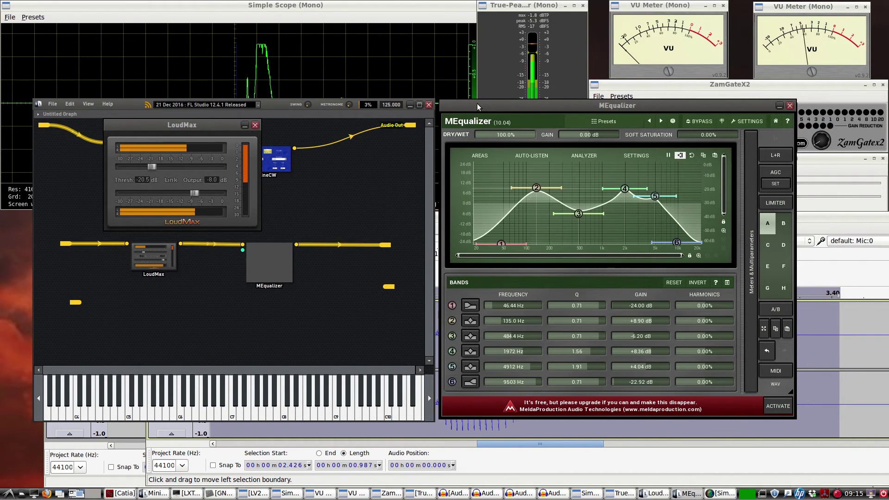
# Move the MEqualizer window over the host, and set band 1 to 44.52 Hz and band 6 to 11.6 kHz with -24.00 dB gain
pyautogui.moveTo(477, 104); pyautogui.dragTo(87, 106)
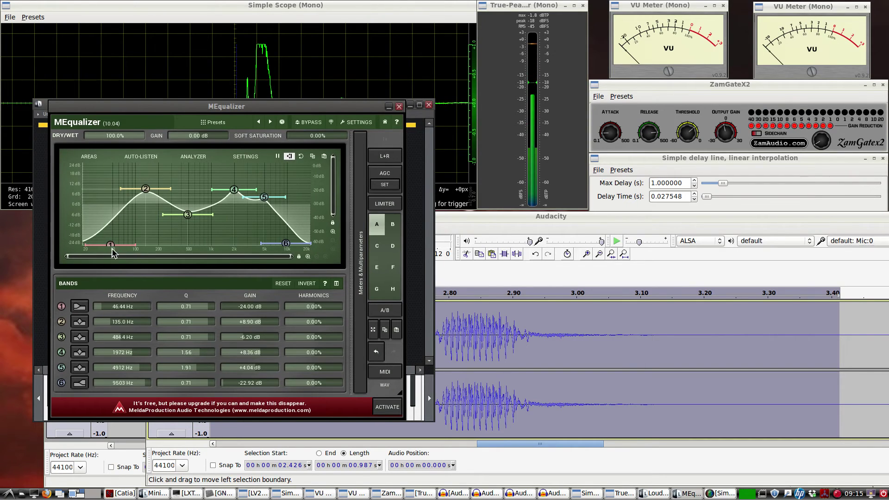
pyautogui.moveTo(112, 248); pyautogui.dragTo(109, 245)
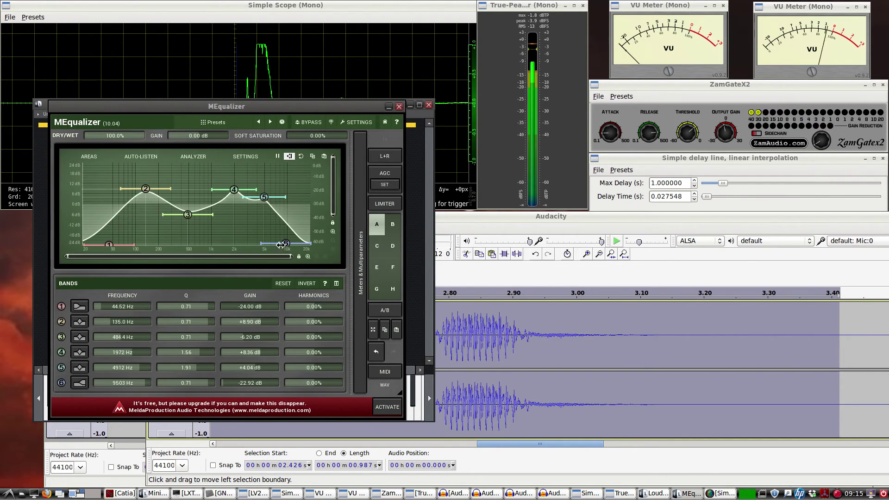
pyautogui.moveTo(286, 244)
pyautogui.mouseDown()
pyautogui.moveTo(297, 239)
pyautogui.moveTo(292, 245)
pyautogui.mouseUp()
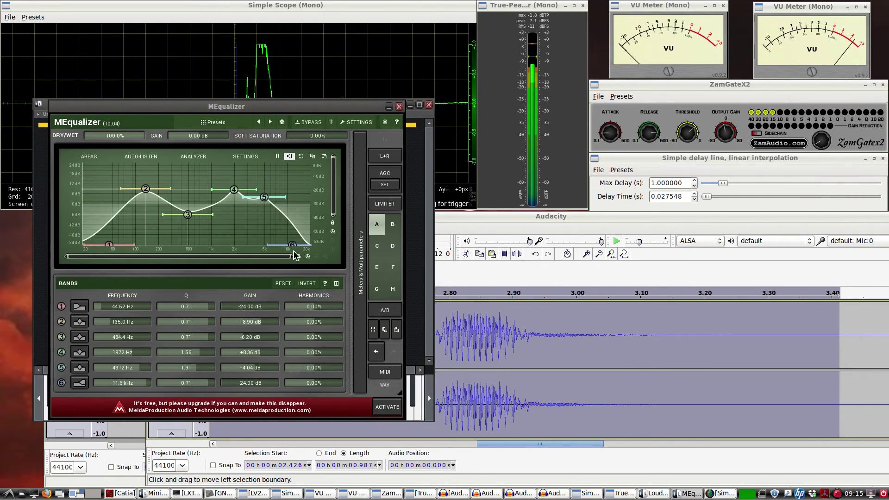
# Compare the signal with and without equalisation by bypassing MEqualizer twice, leaving the bypass off
pyautogui.click(313, 126)
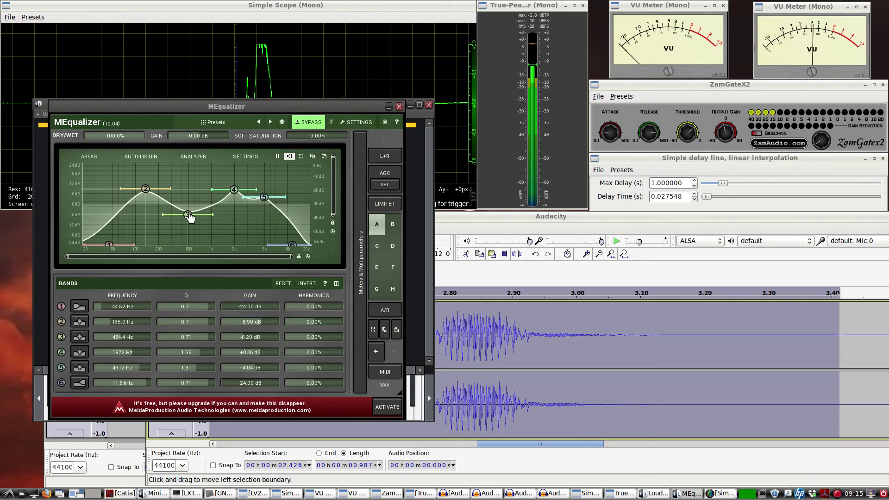
pyautogui.click(317, 124)
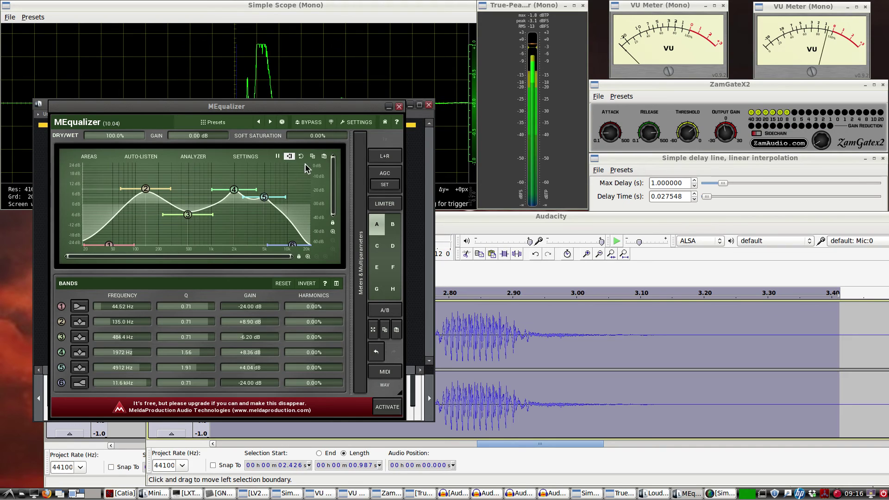
pyautogui.click(310, 125)
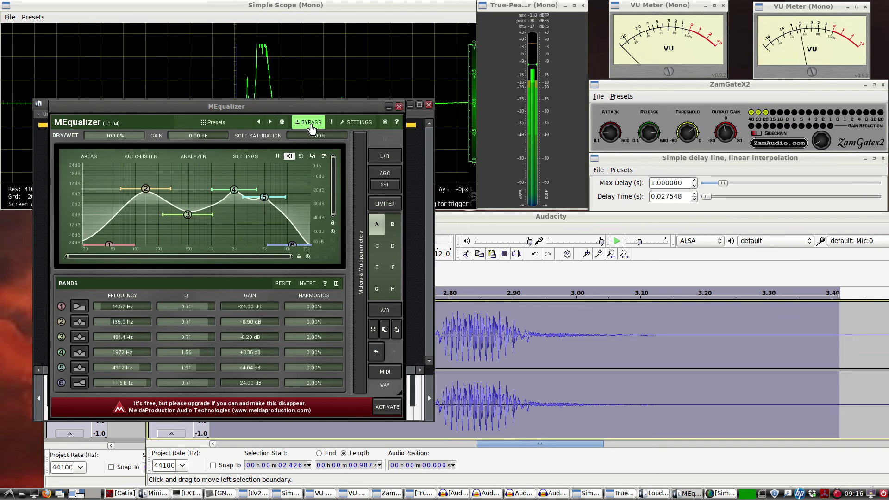
pyautogui.click(311, 126)
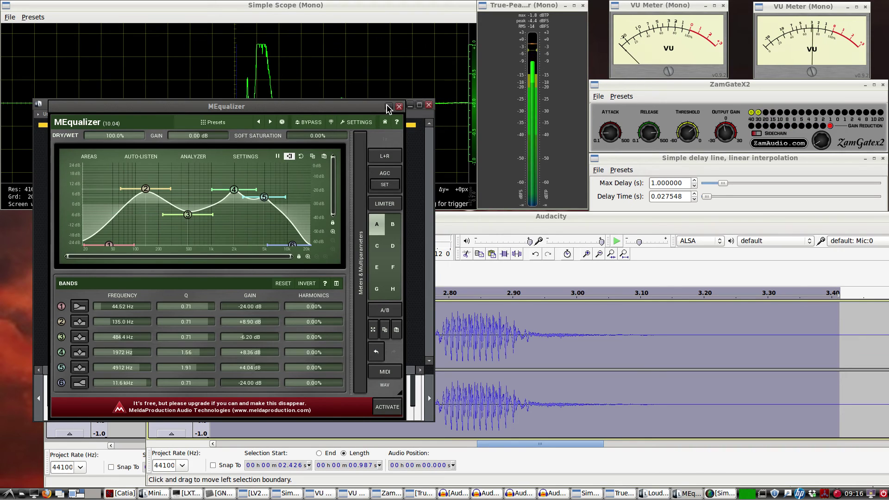
# Minimise the plugin host and examine the VU meter, ZamGateX2 and the True-Peak and RMS Meter, temporarily widening the last one
pyautogui.click(411, 107)
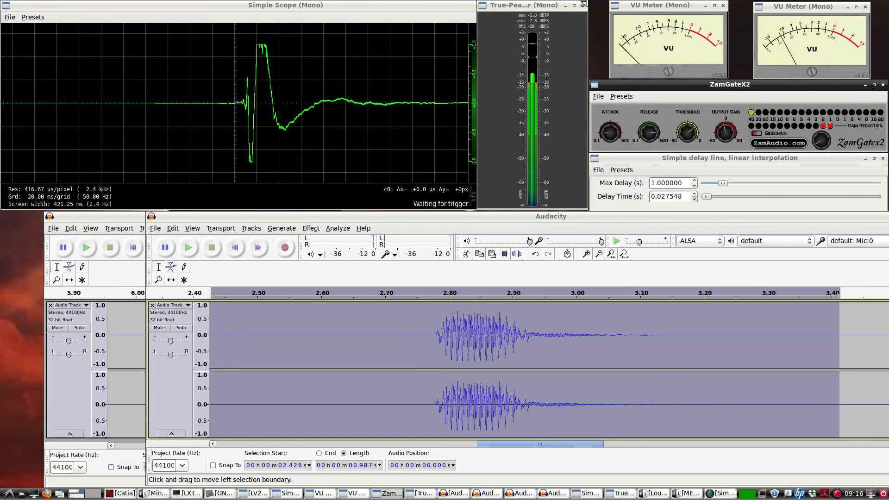
pyautogui.moveTo(589, 6); pyautogui.dragTo(650, 28)
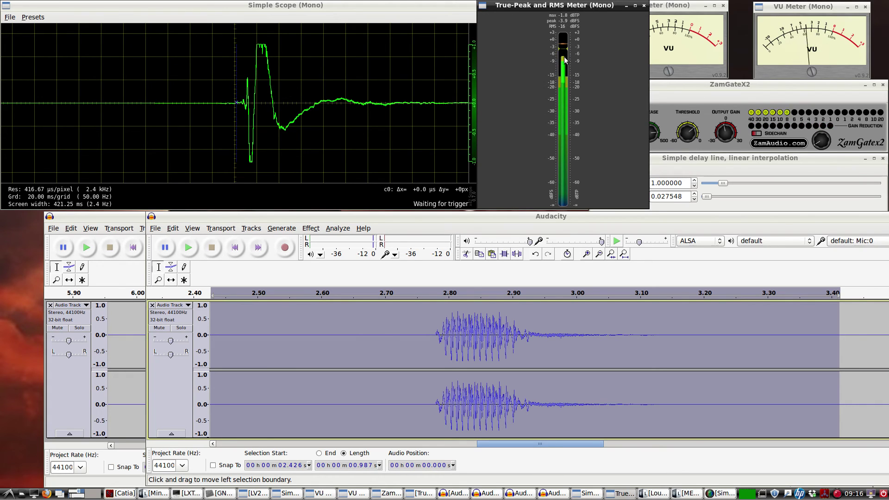
pyautogui.click(798, 13)
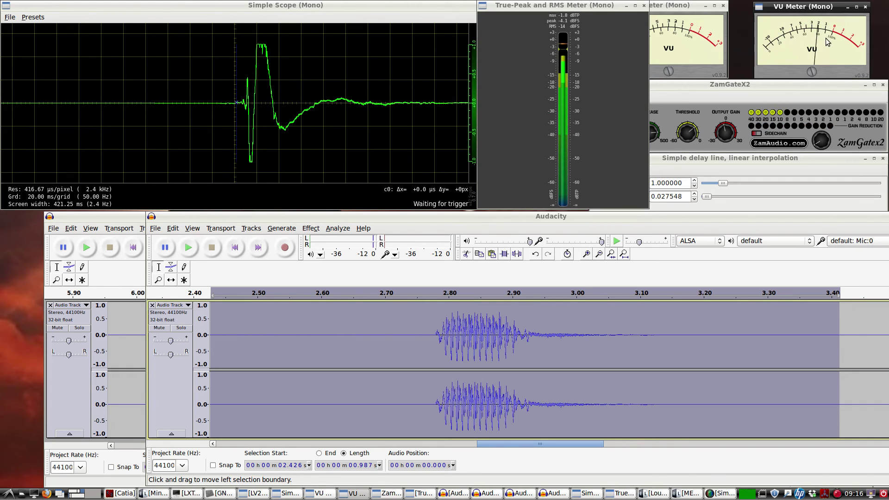
pyautogui.click(599, 13)
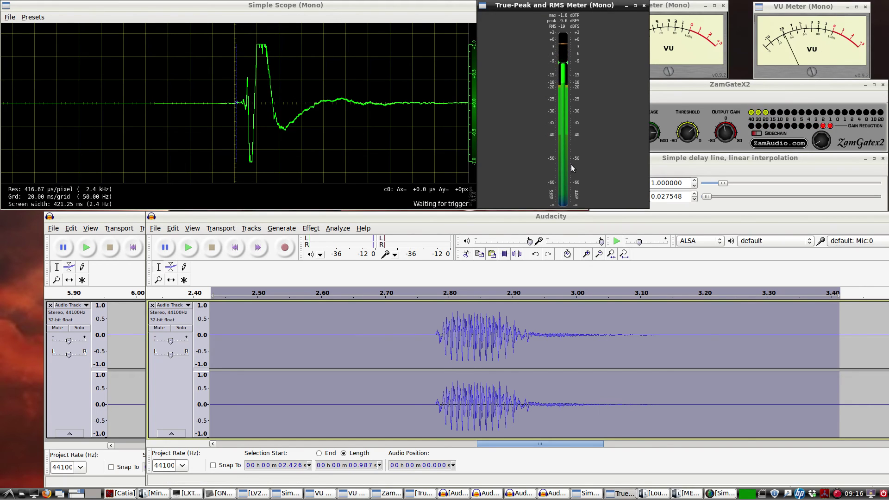
pyautogui.click(645, 6)
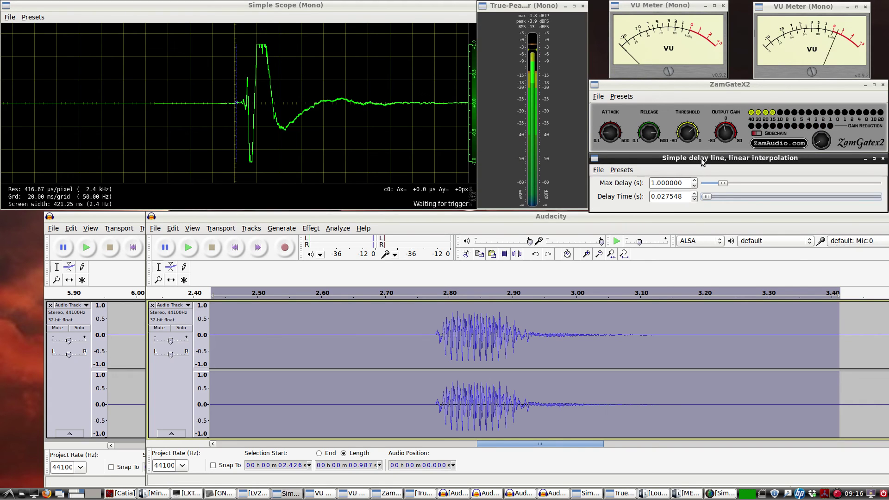
pyautogui.click(720, 88)
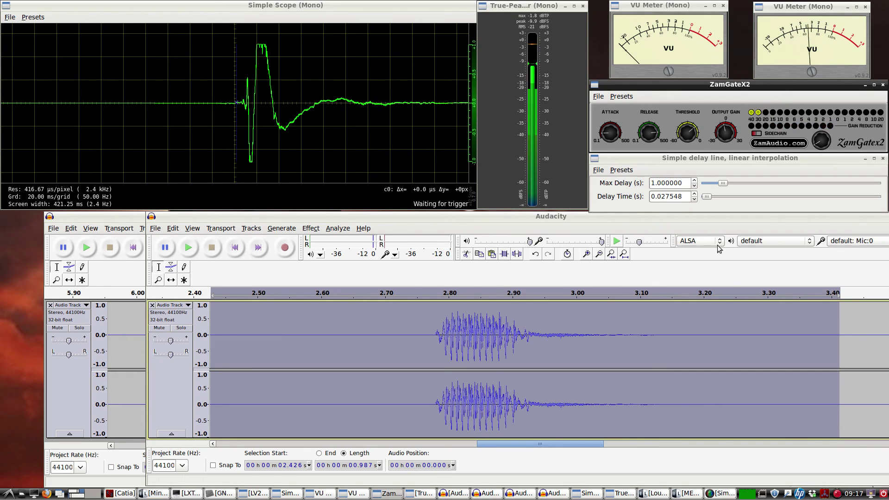
# Switch to SimpleScreenRecorder and reposition its window over the scope and the Audacity projects
pyautogui.click(718, 495)
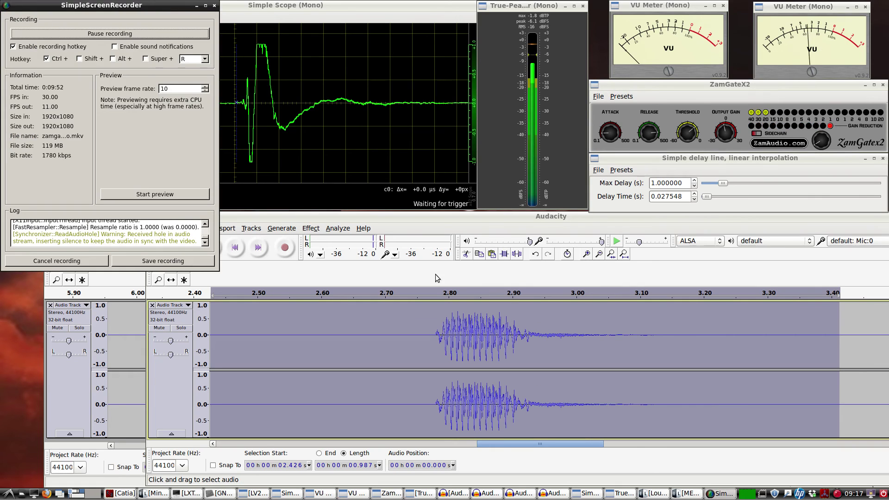
pyautogui.moveTo(118, 9); pyautogui.dragTo(133, 51)
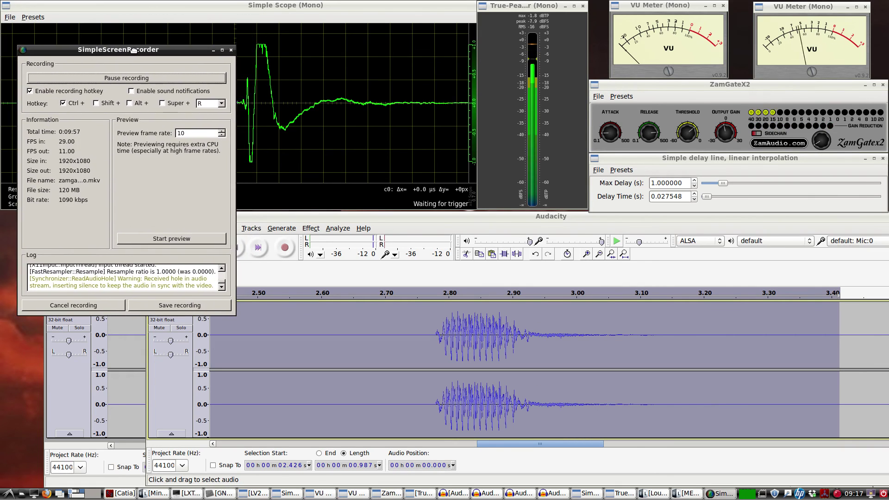